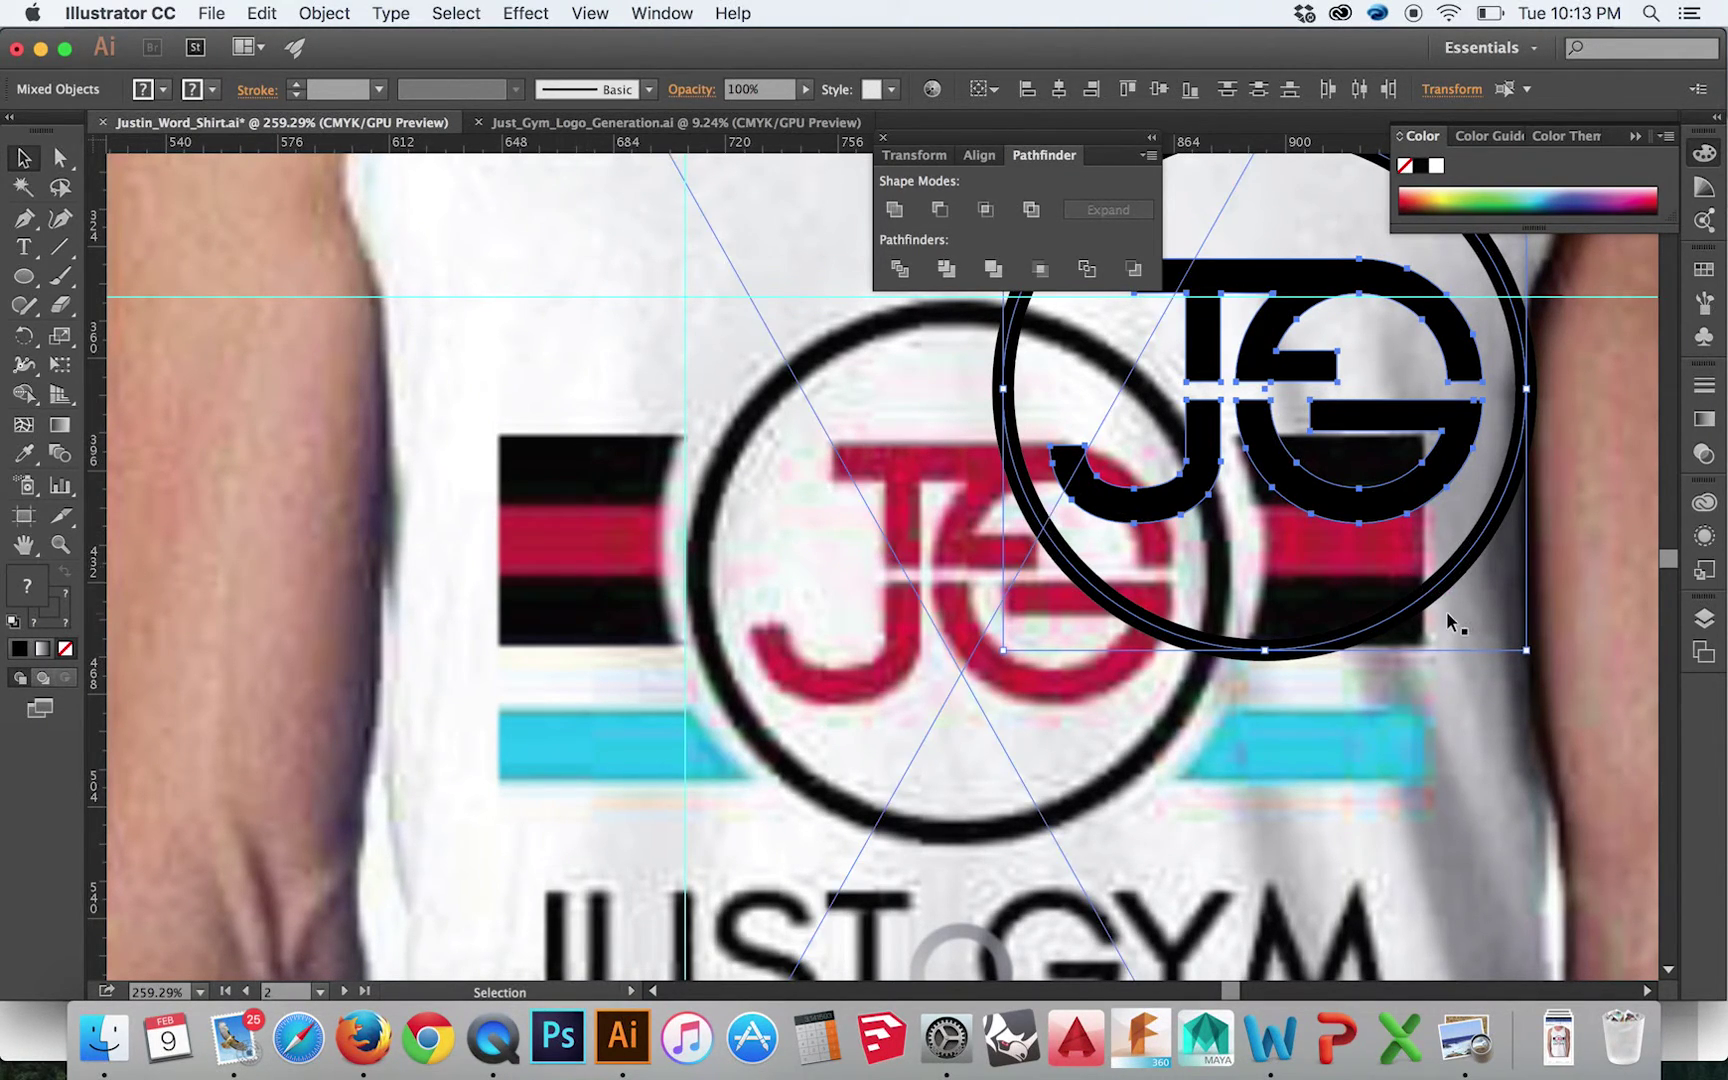
# Line the vector monogram up over the reference and select only the outer circle
pyautogui.press('super+z')
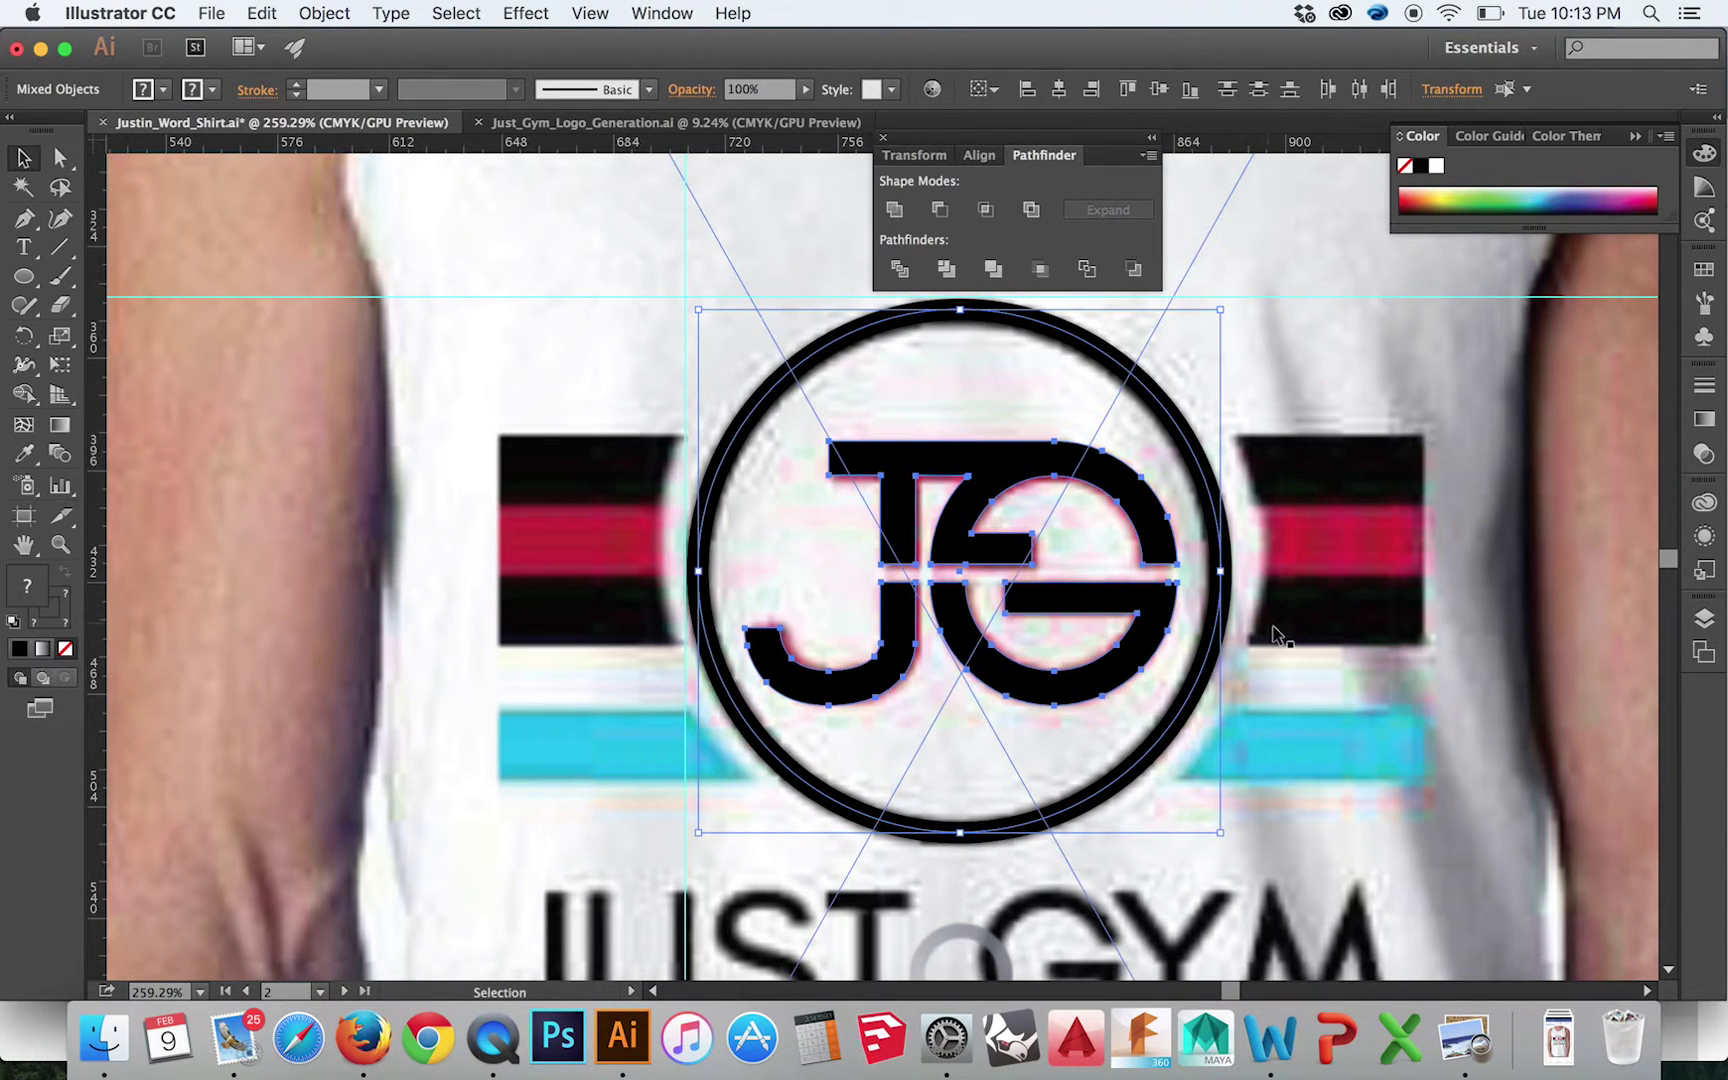
pyautogui.click(1301, 658)
pyautogui.click(1204, 672)
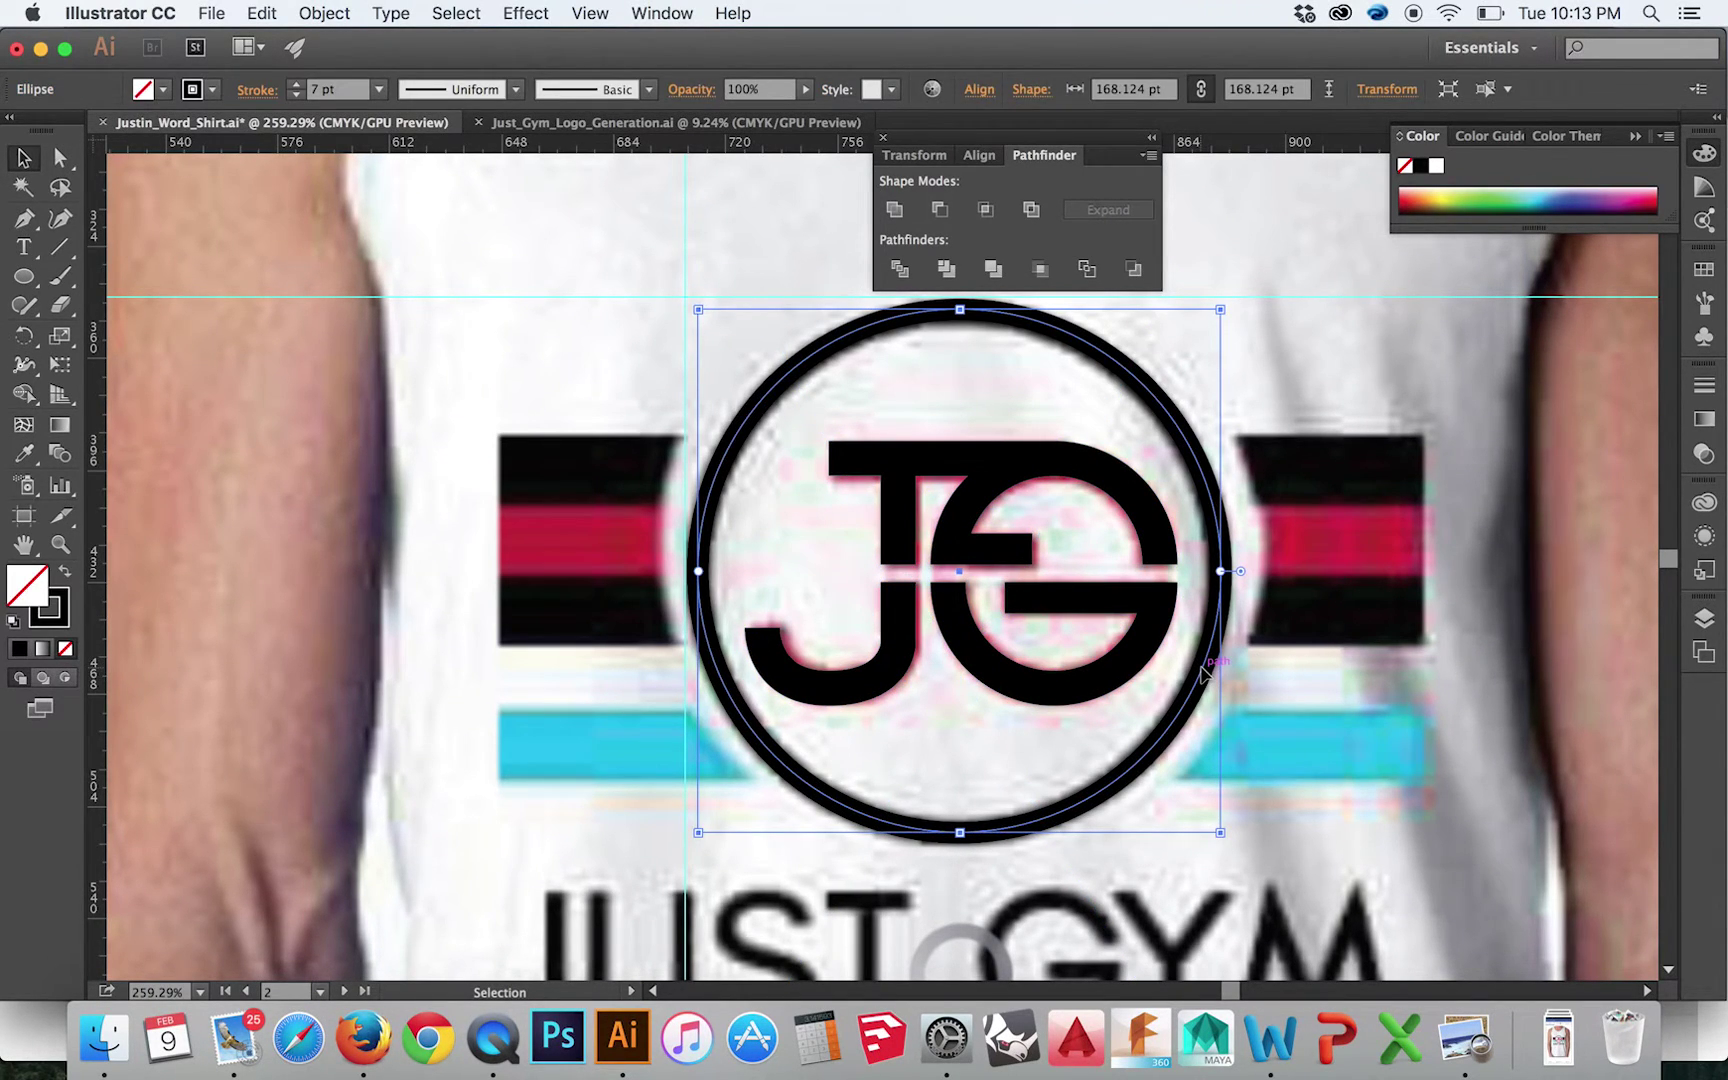
pyautogui.press('super+alt+3')
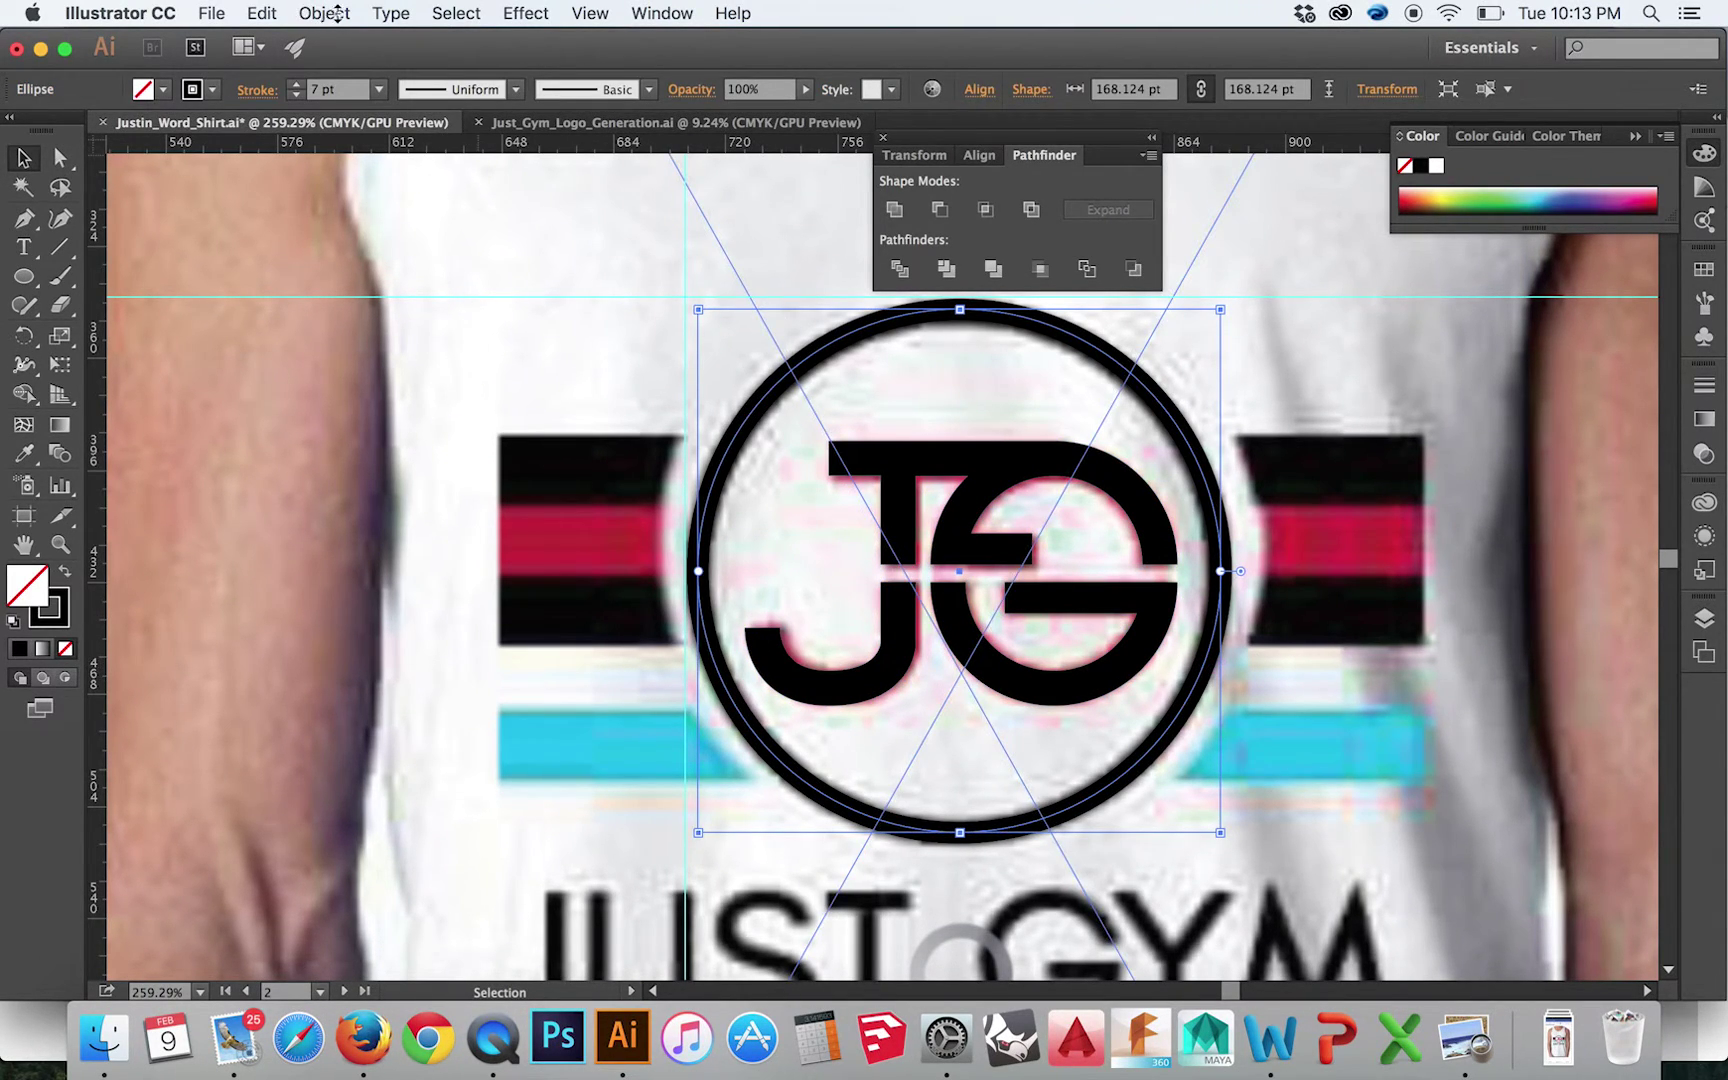
# Convert the circle's stroke into a filled ring with Outline Stroke
pyautogui.click(336, 17)
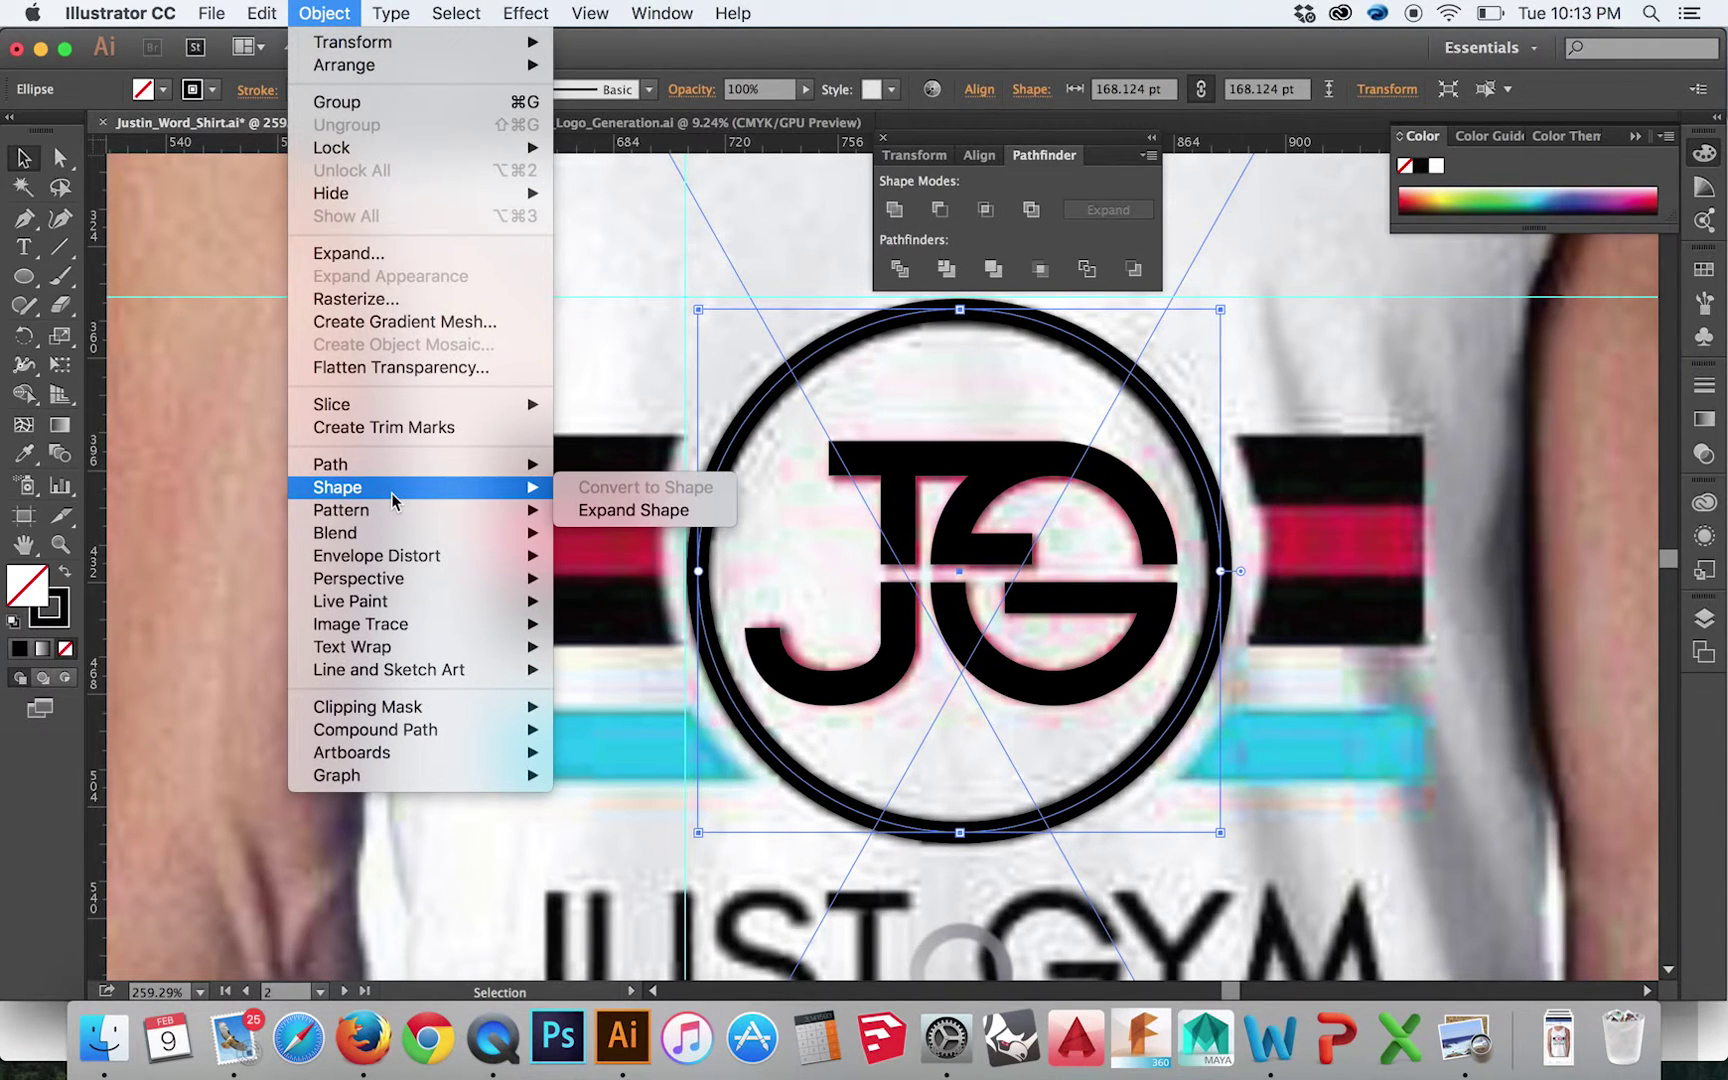
pyautogui.moveTo(331, 465)
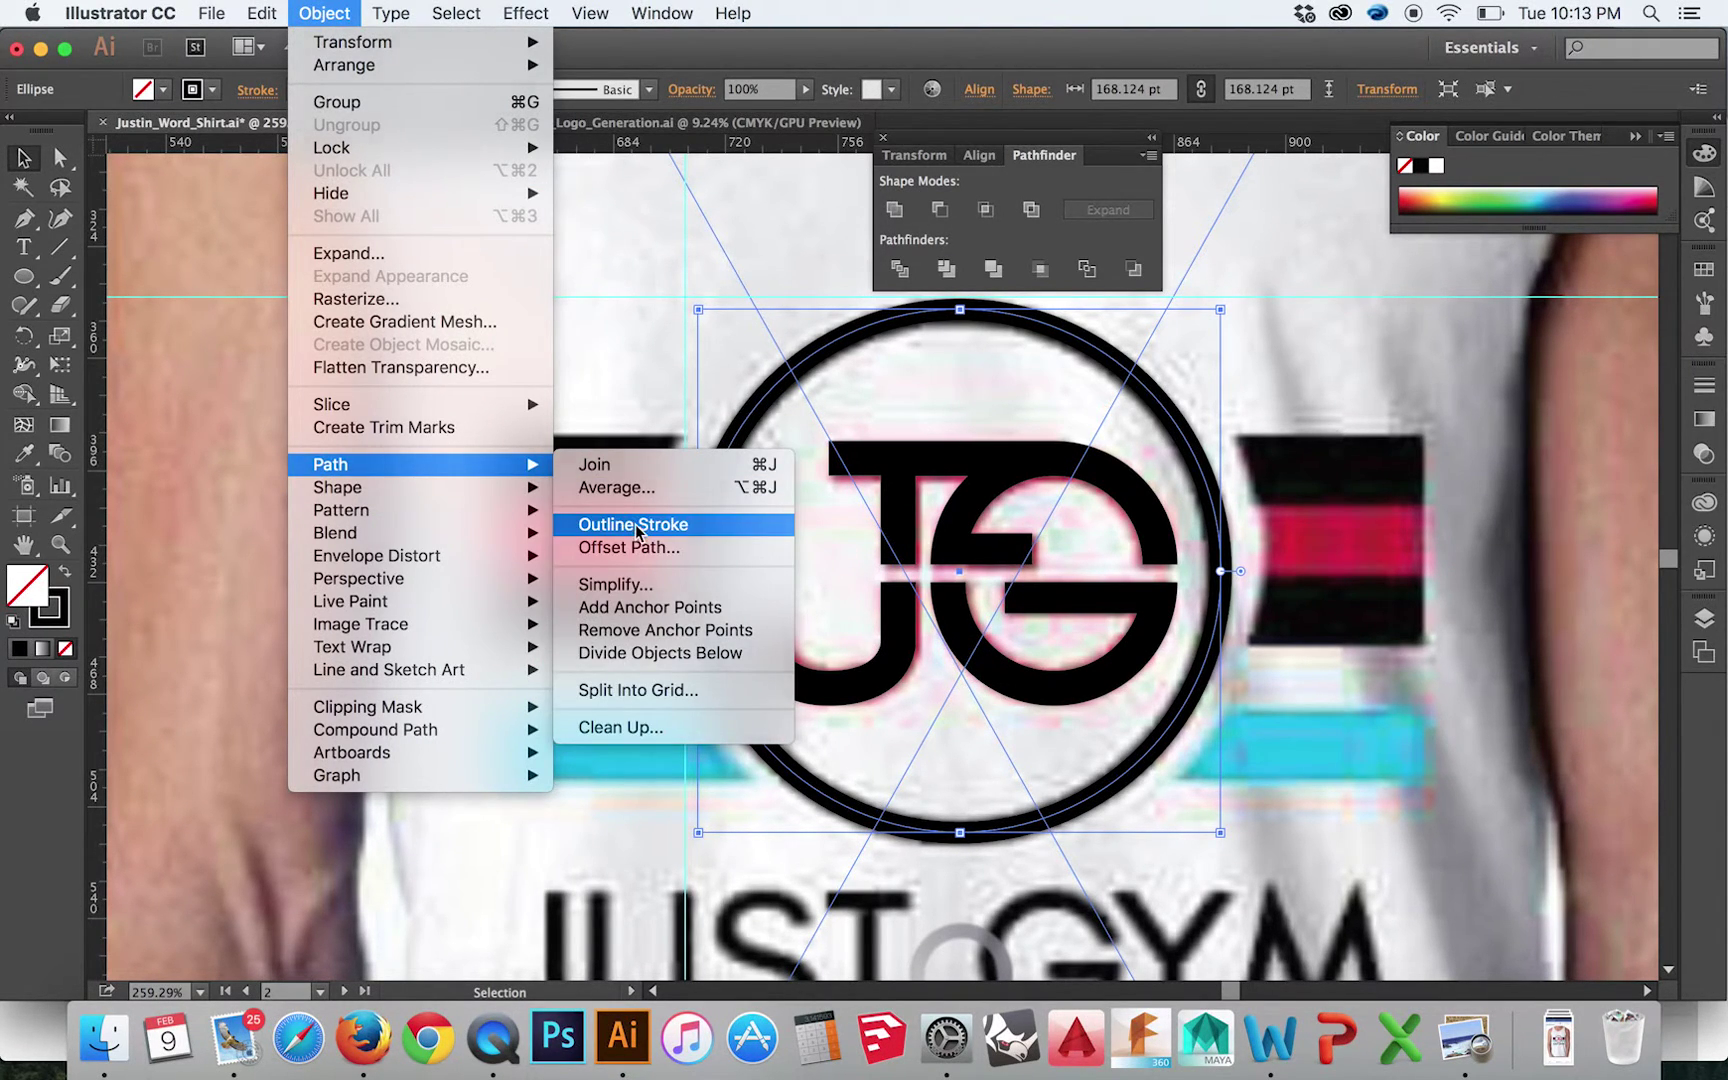
pyautogui.click(637, 528)
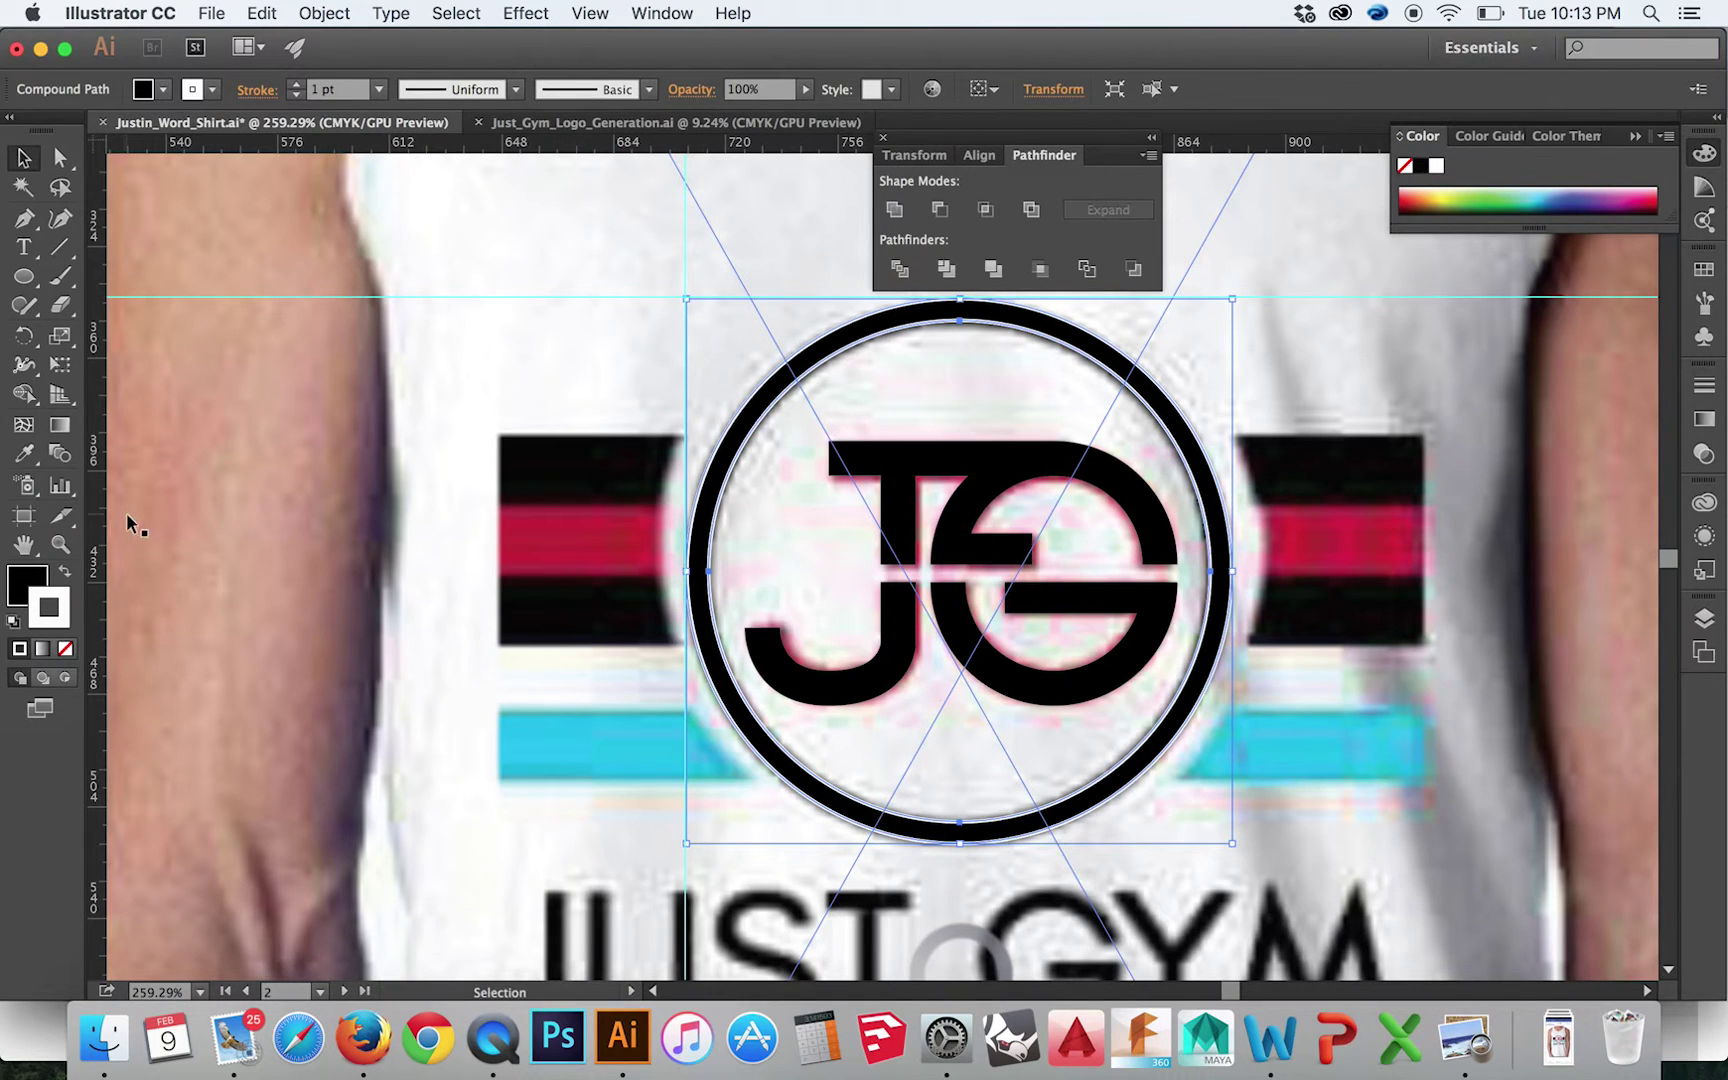
pyautogui.click(1169, 358)
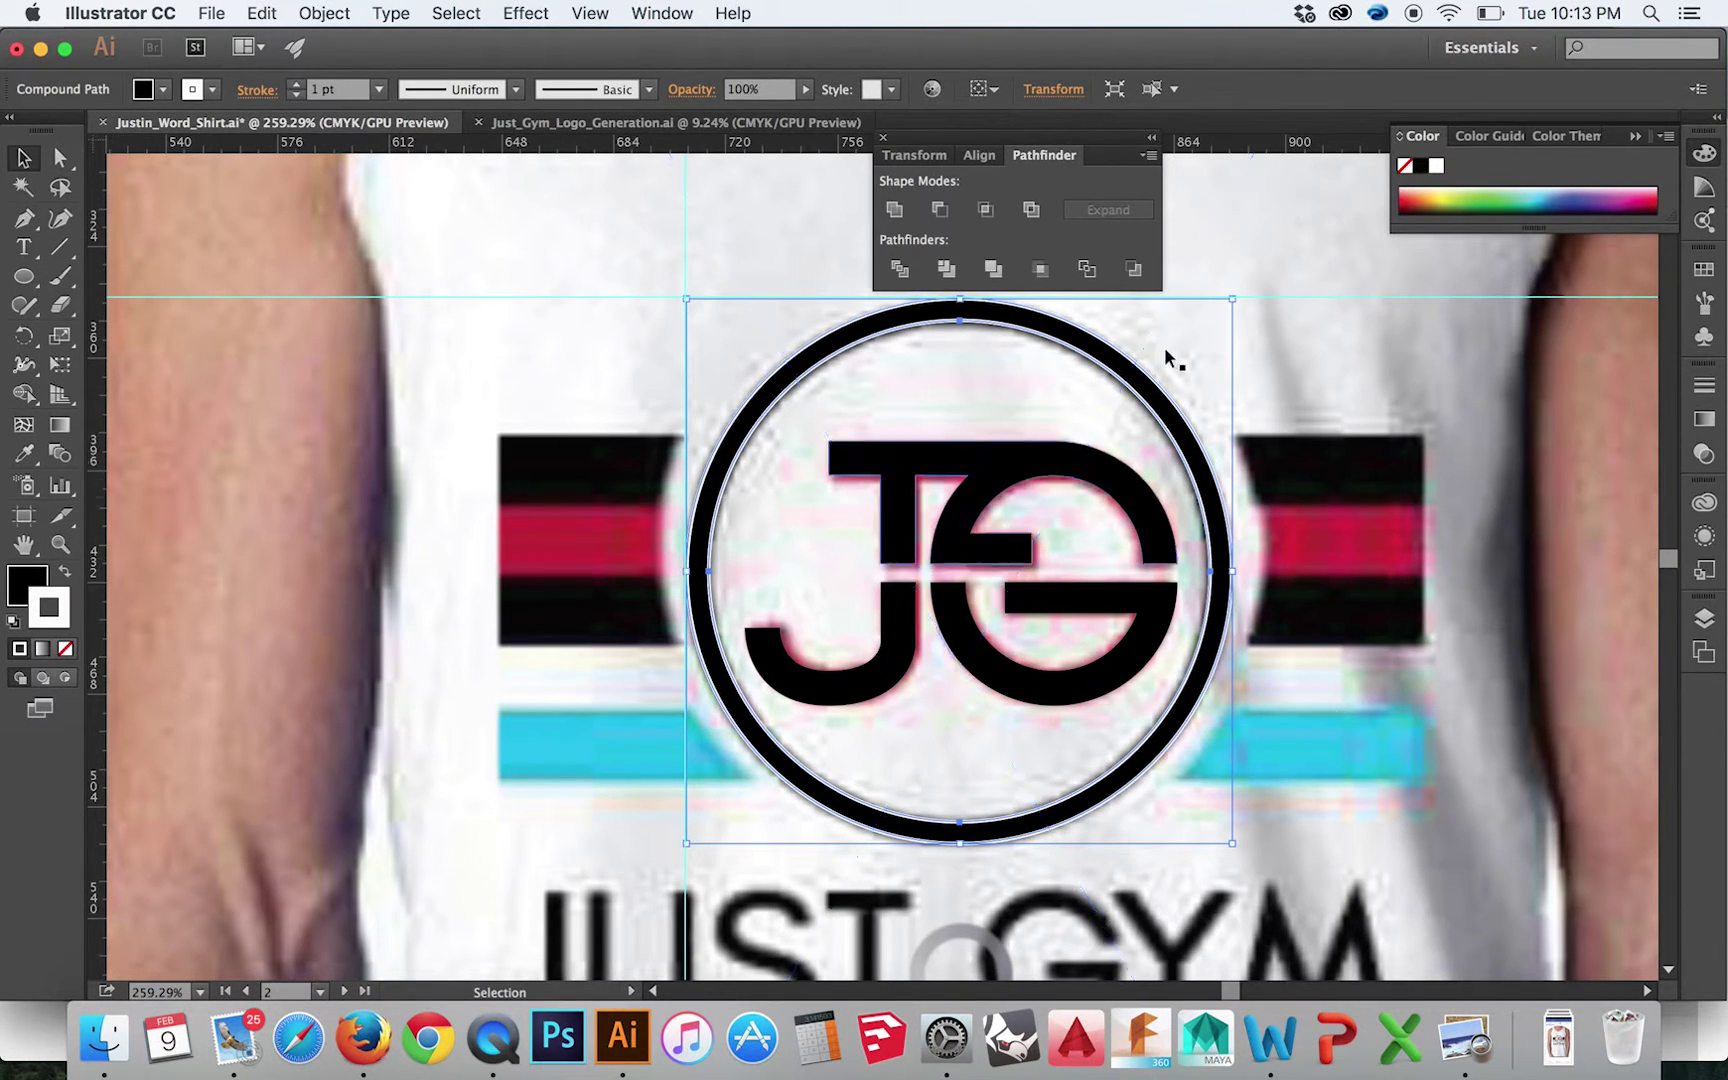
# Create a 10 pt outward offset path around the circle ring
pyautogui.click(1704, 388)
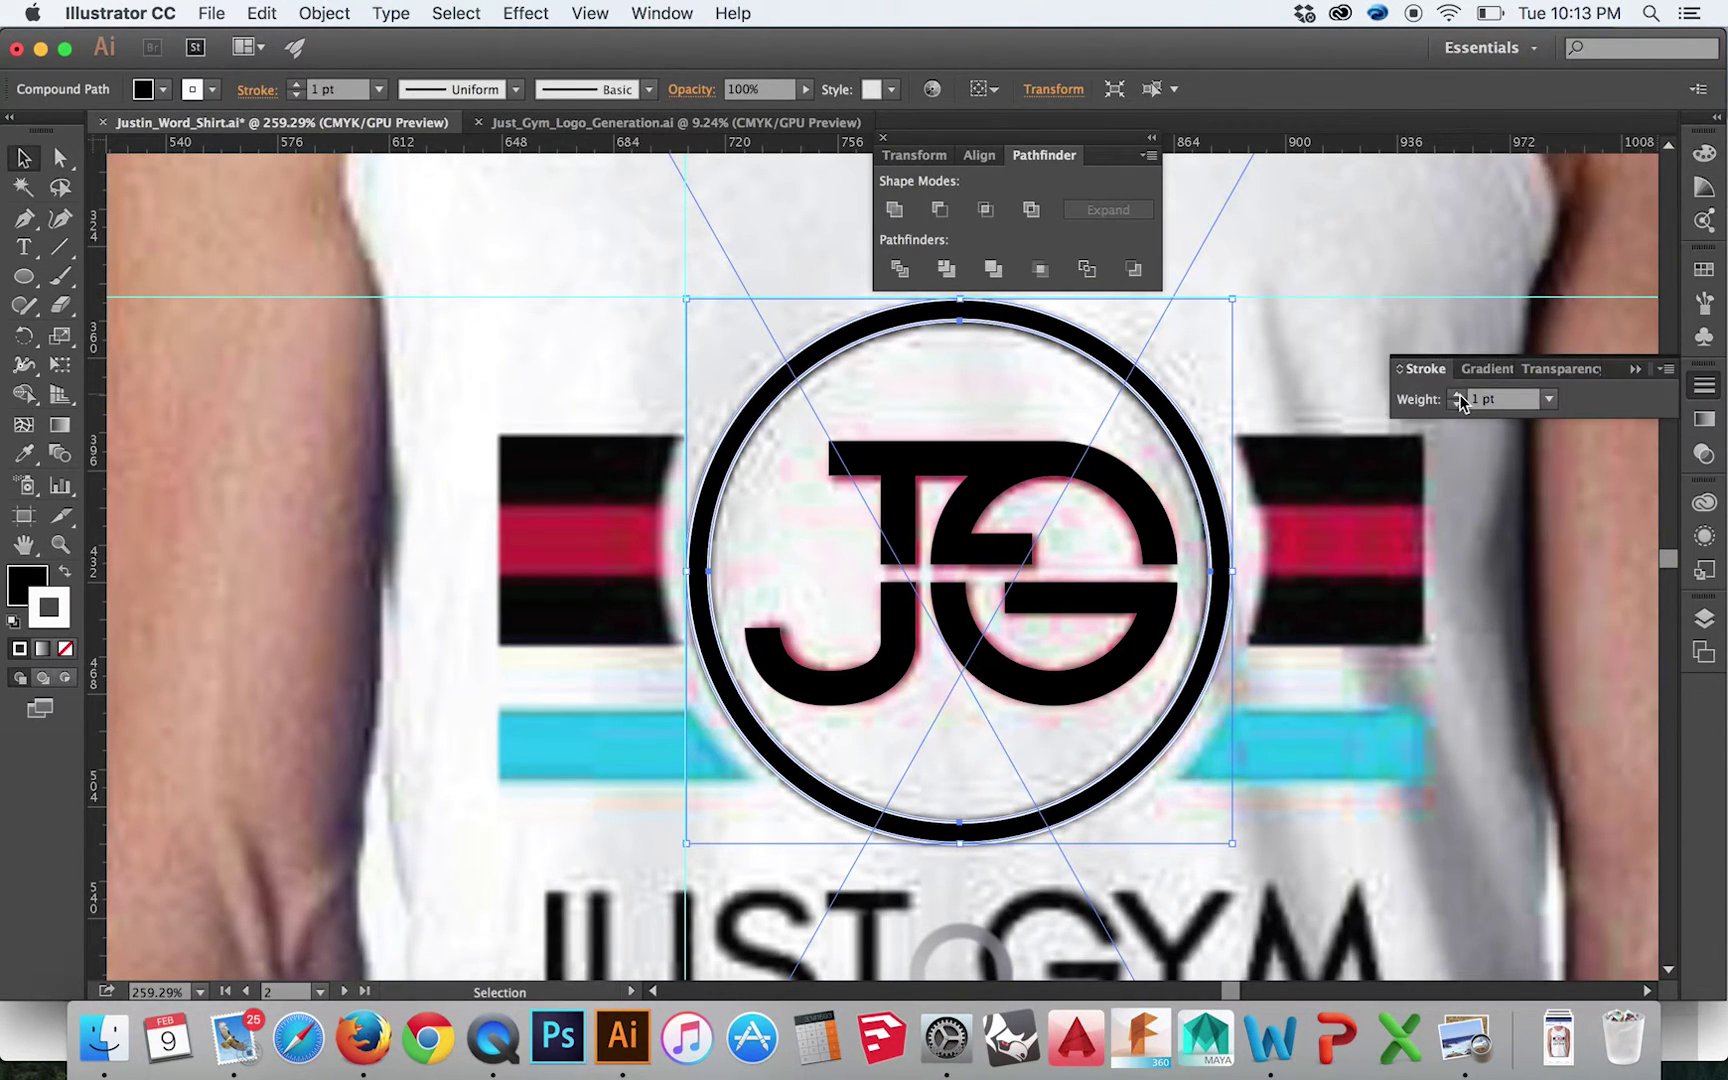
pyautogui.click(1460, 394)
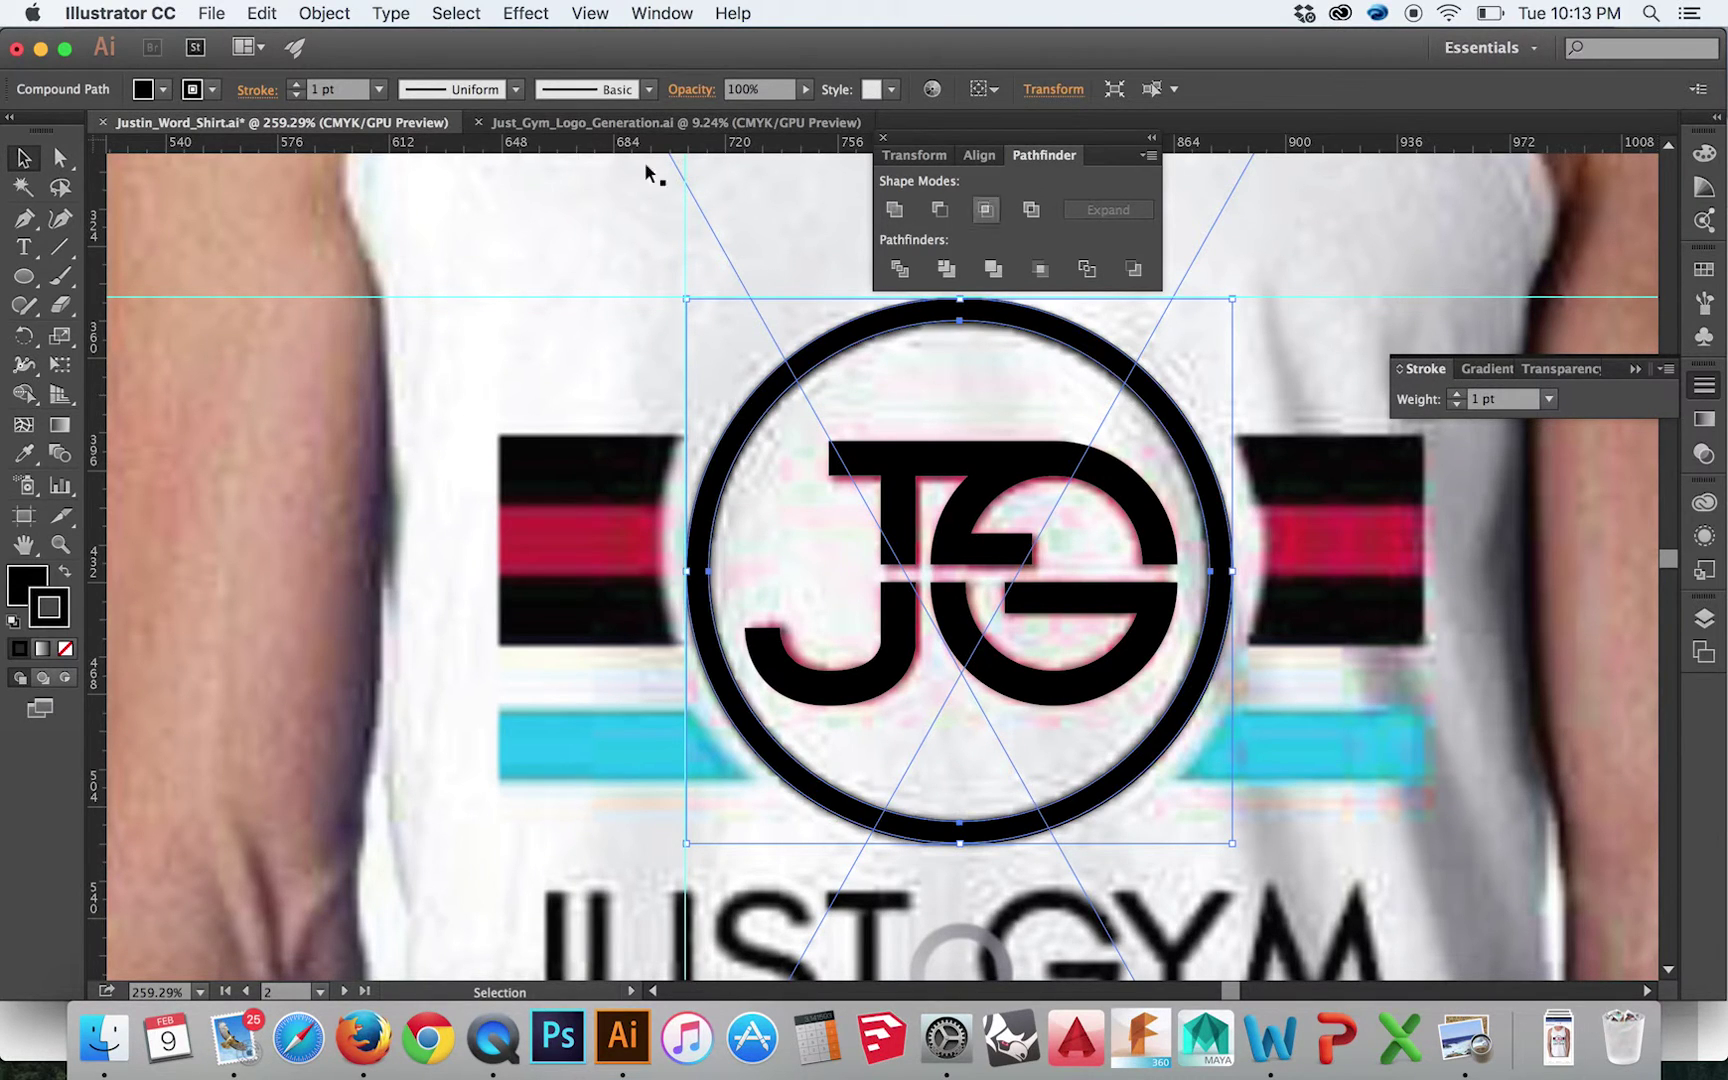
pyautogui.click(324, 13)
pyautogui.moveTo(330, 465)
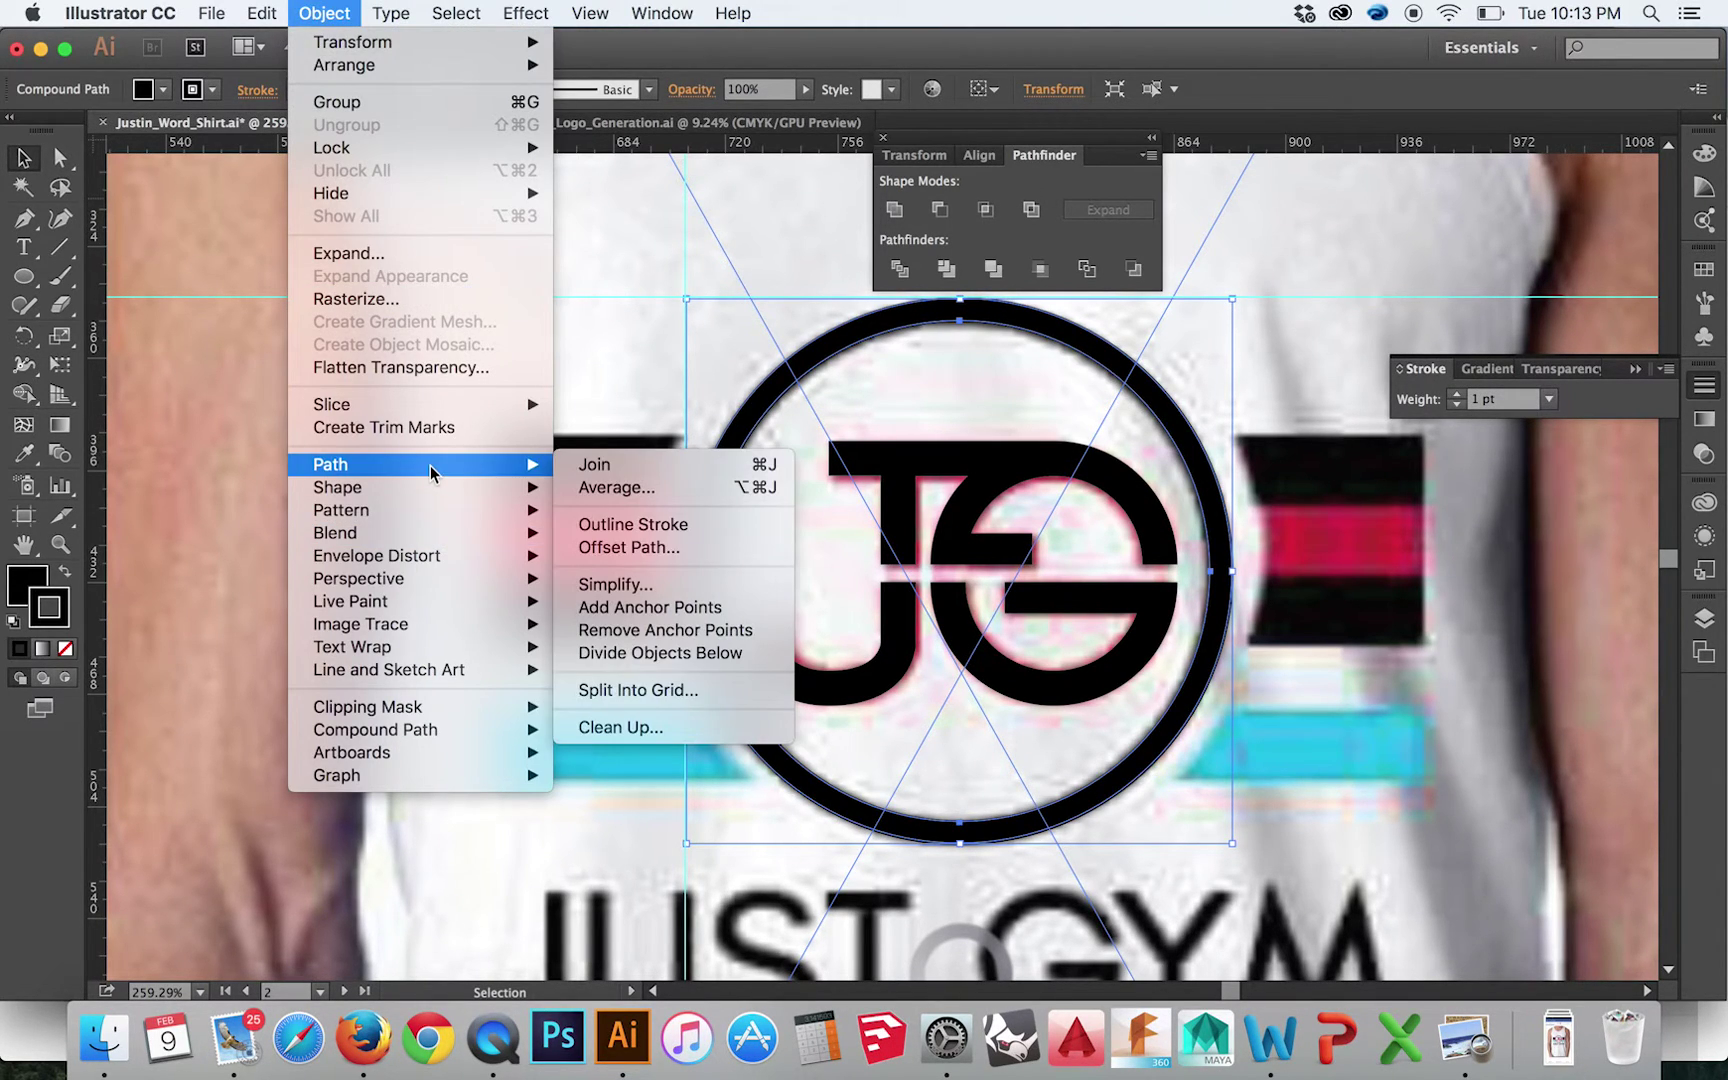
pyautogui.click(629, 547)
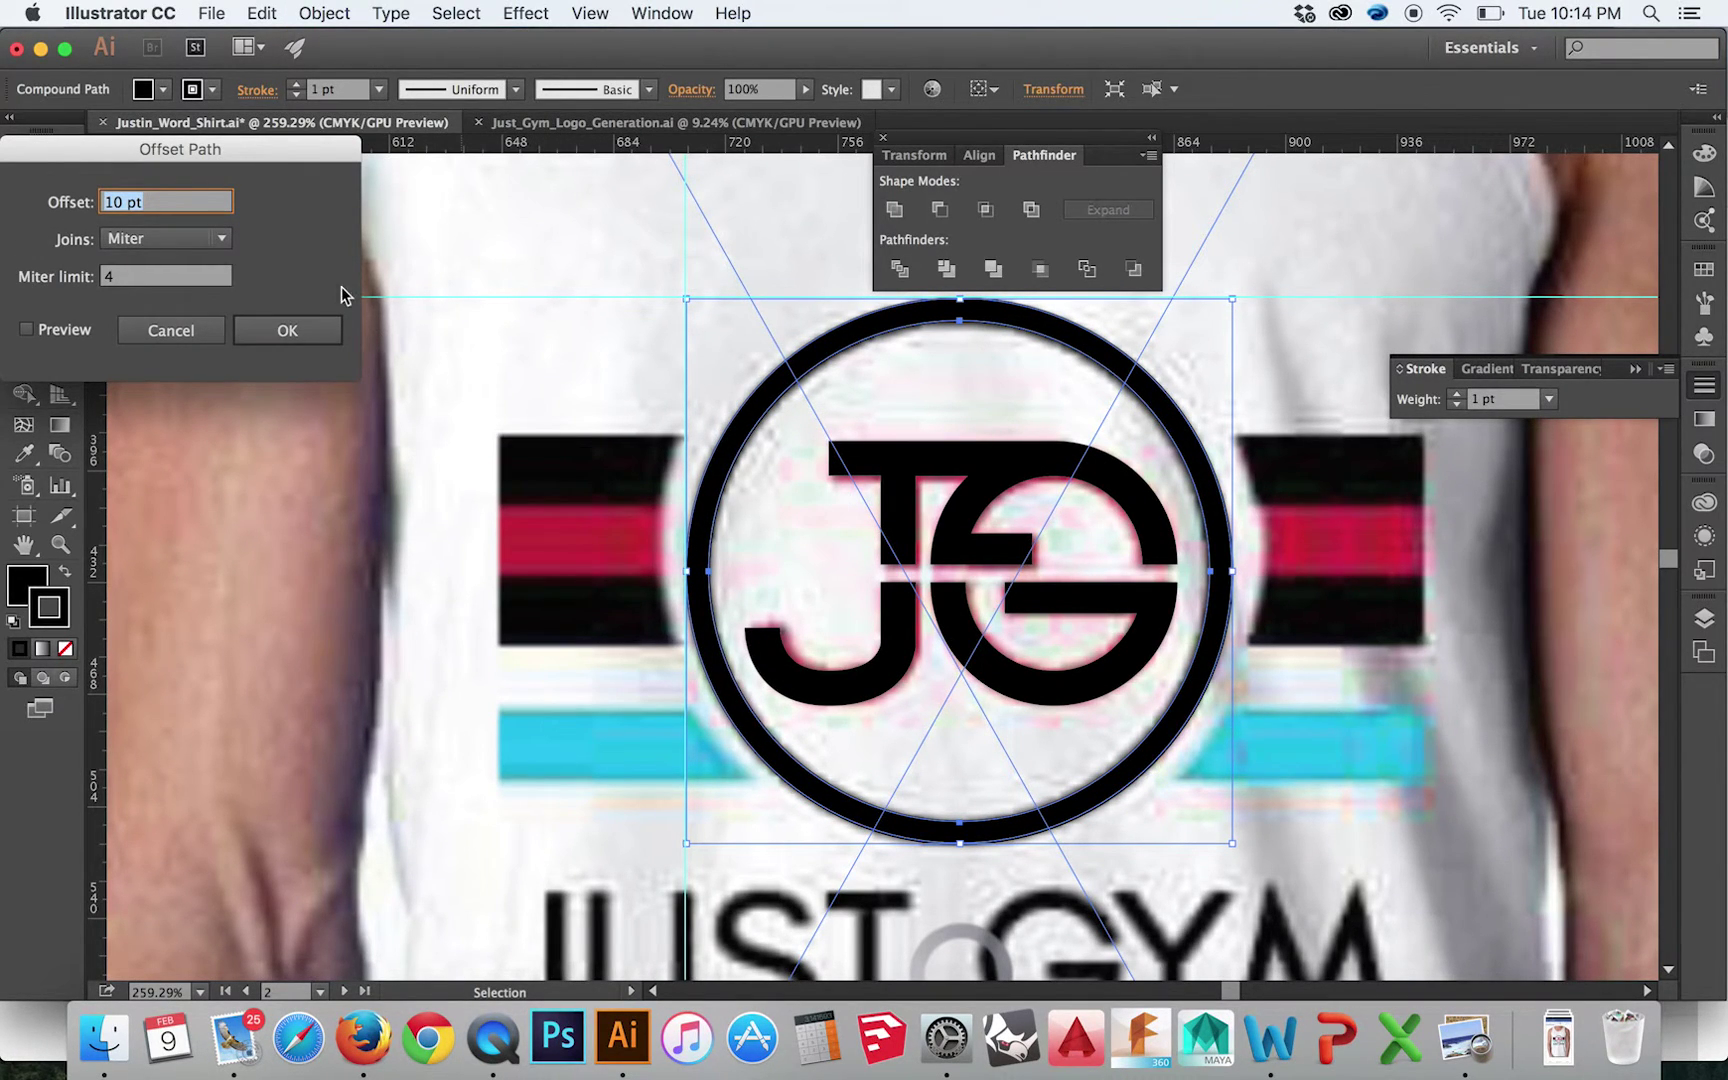
pyautogui.click(28, 330)
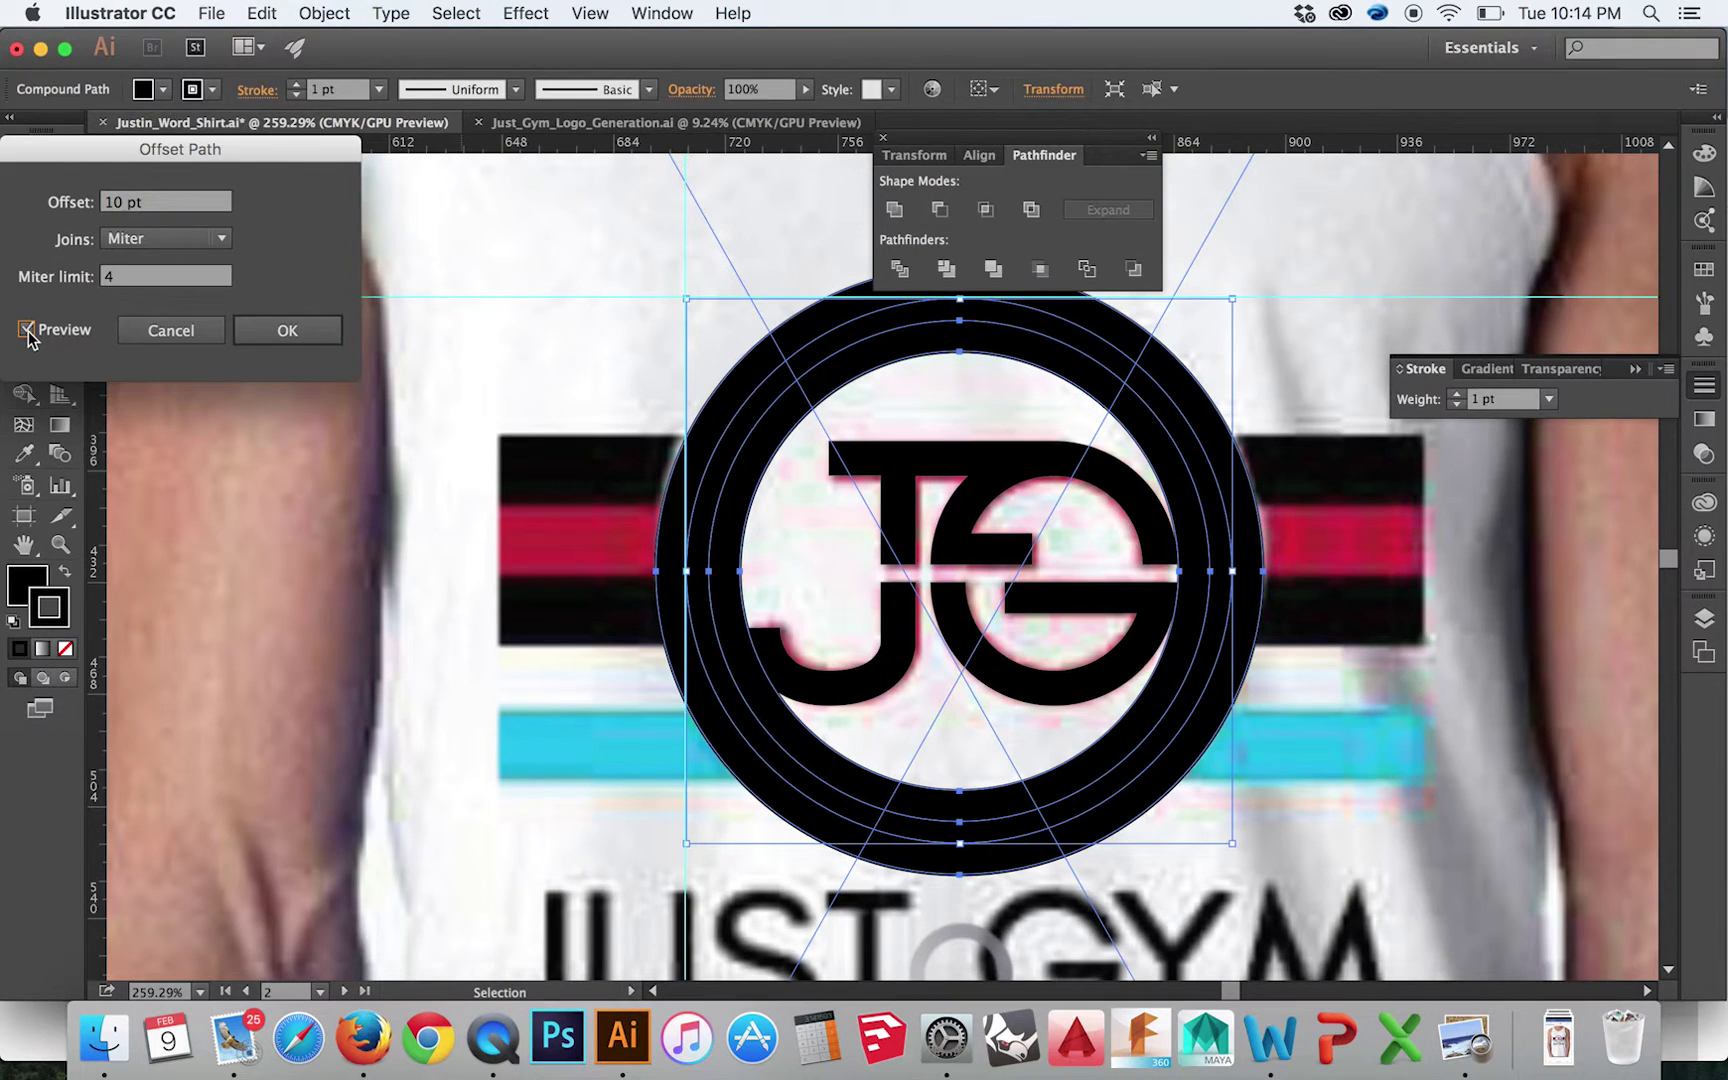
pyautogui.click(286, 331)
# Fill the new offset ring white
pyautogui.doubleClick(29, 587)
pyautogui.click(595, 217)
pyautogui.click(1463, 754)
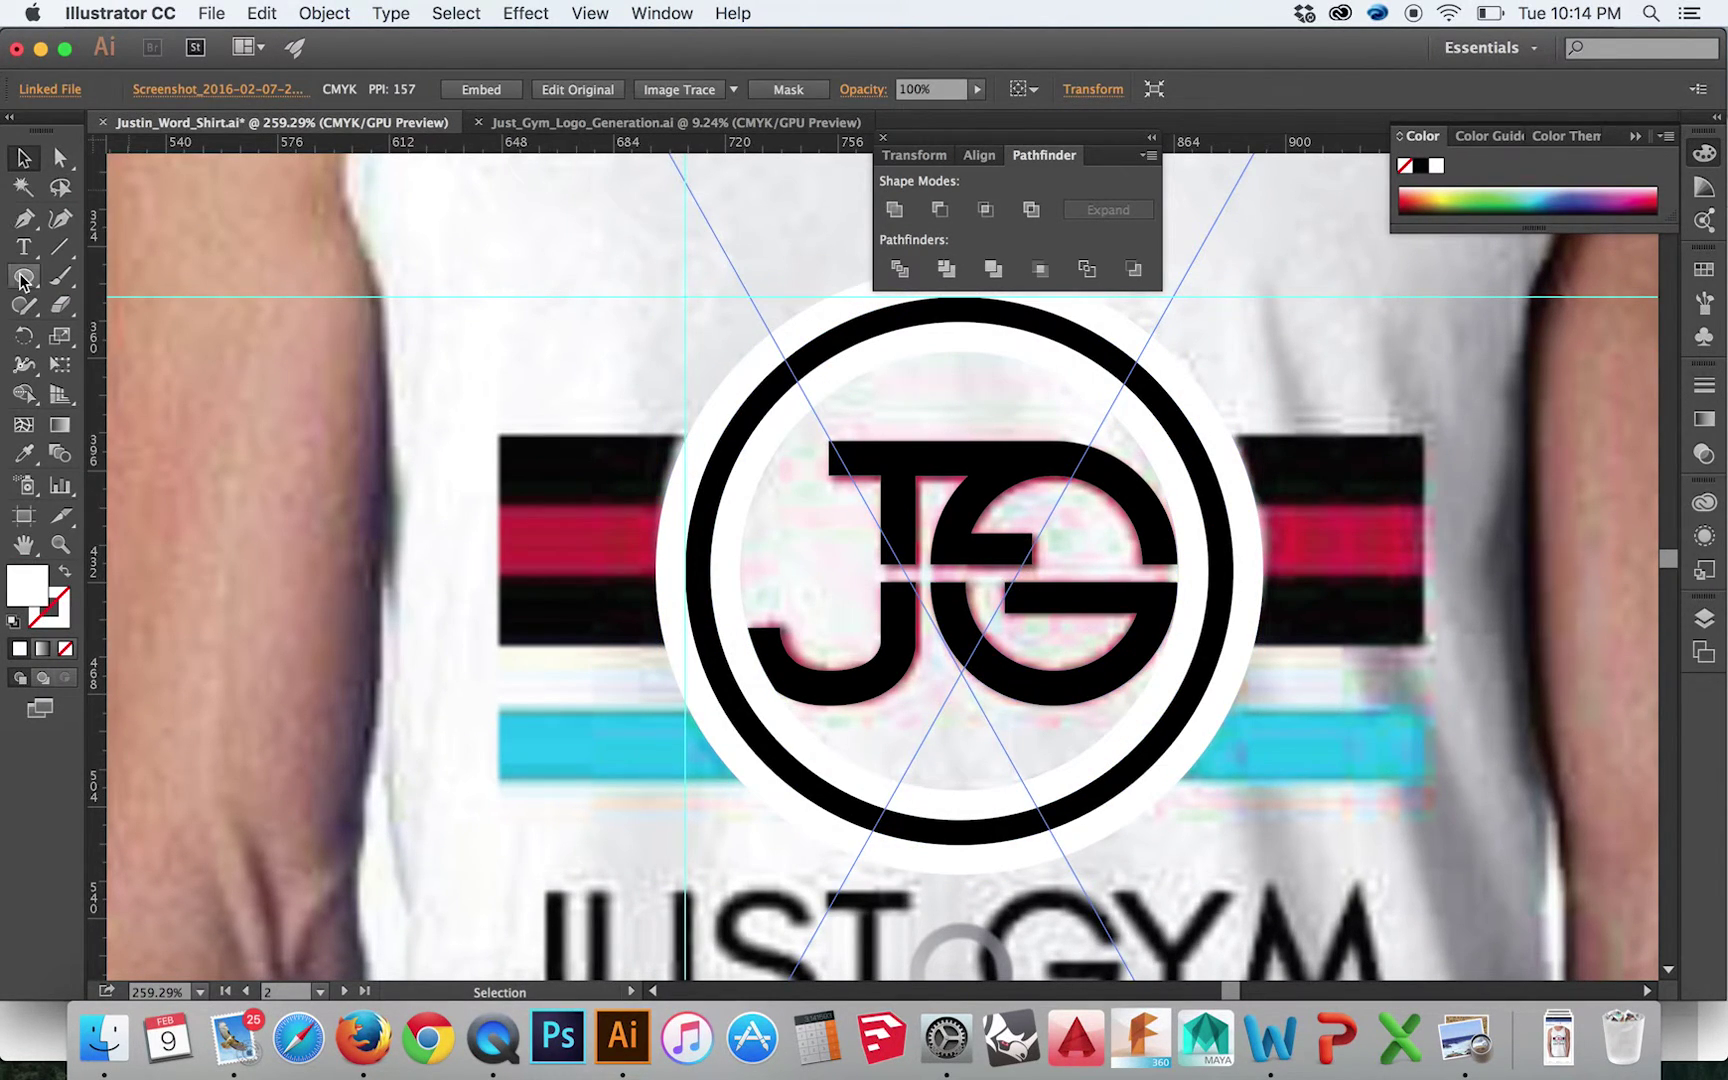
# Draw a near-black rectangle behind the rings, covering the black and red bars
pyautogui.moveTo(24, 279); pyautogui.dragTo(114, 292)
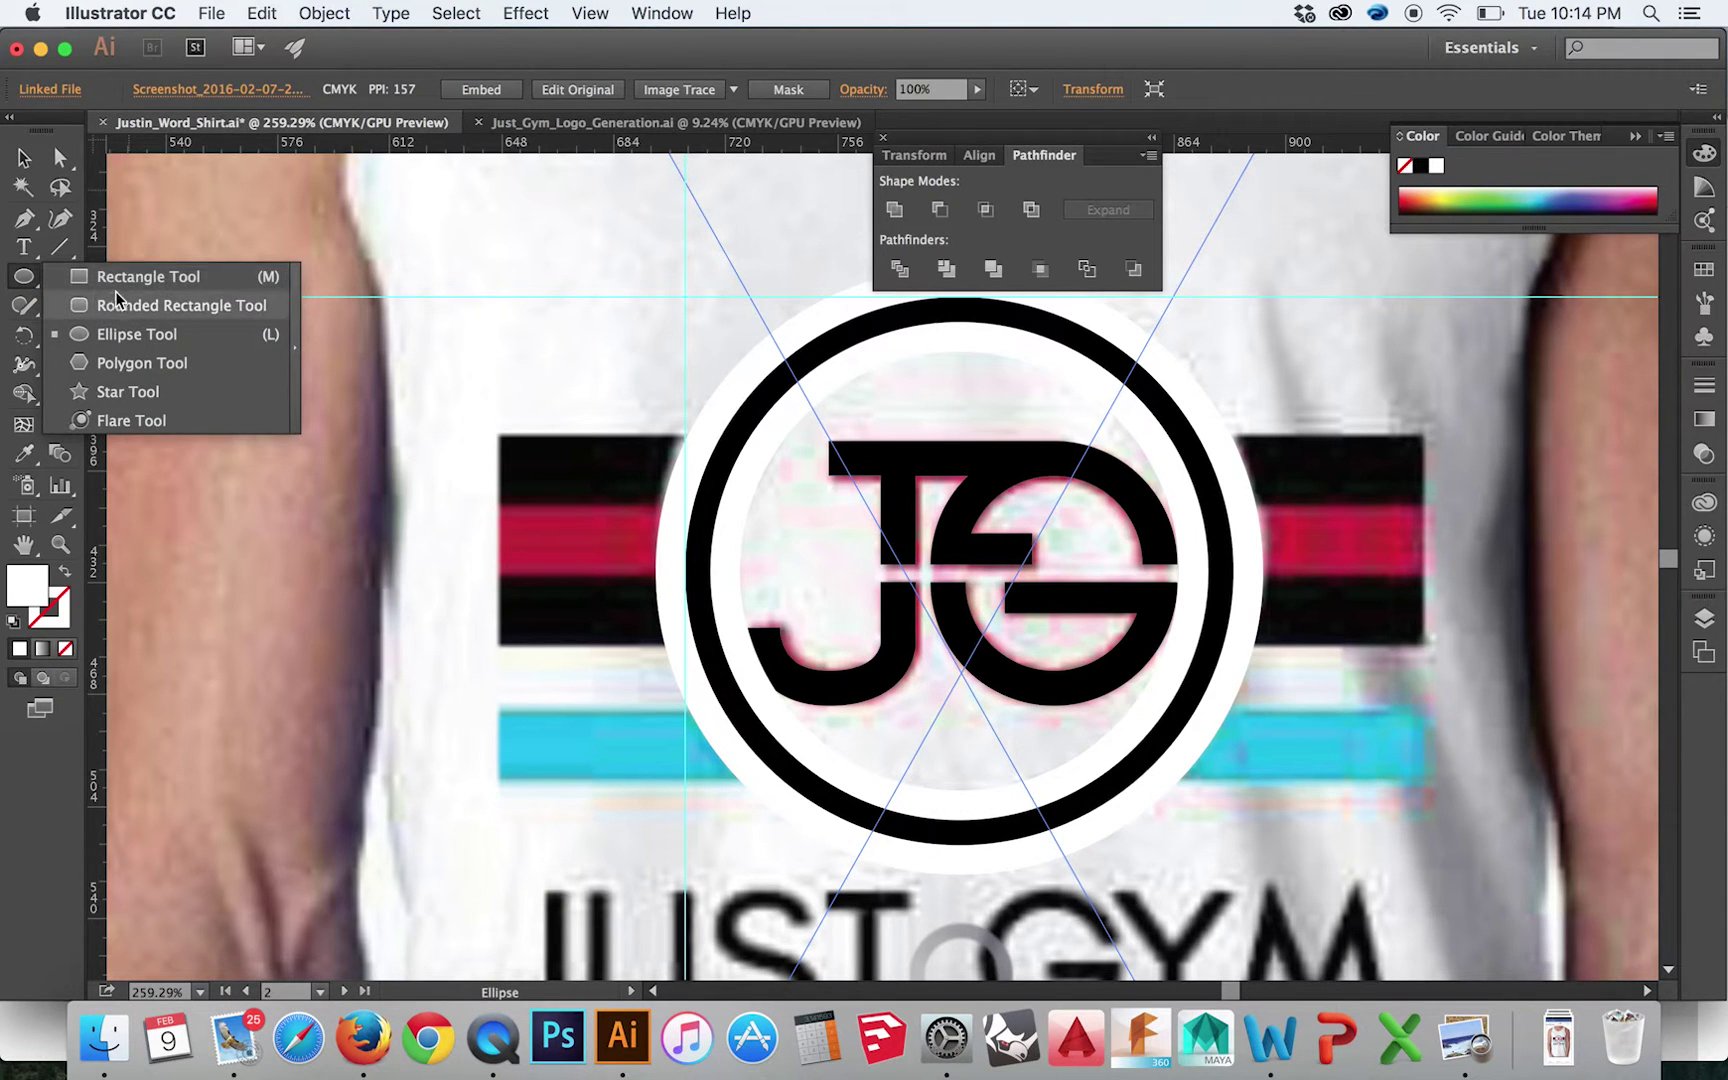
pyautogui.click(149, 276)
pyautogui.moveTo(500, 436); pyautogui.dragTo(1421, 645)
pyautogui.rightClick(1190, 716)
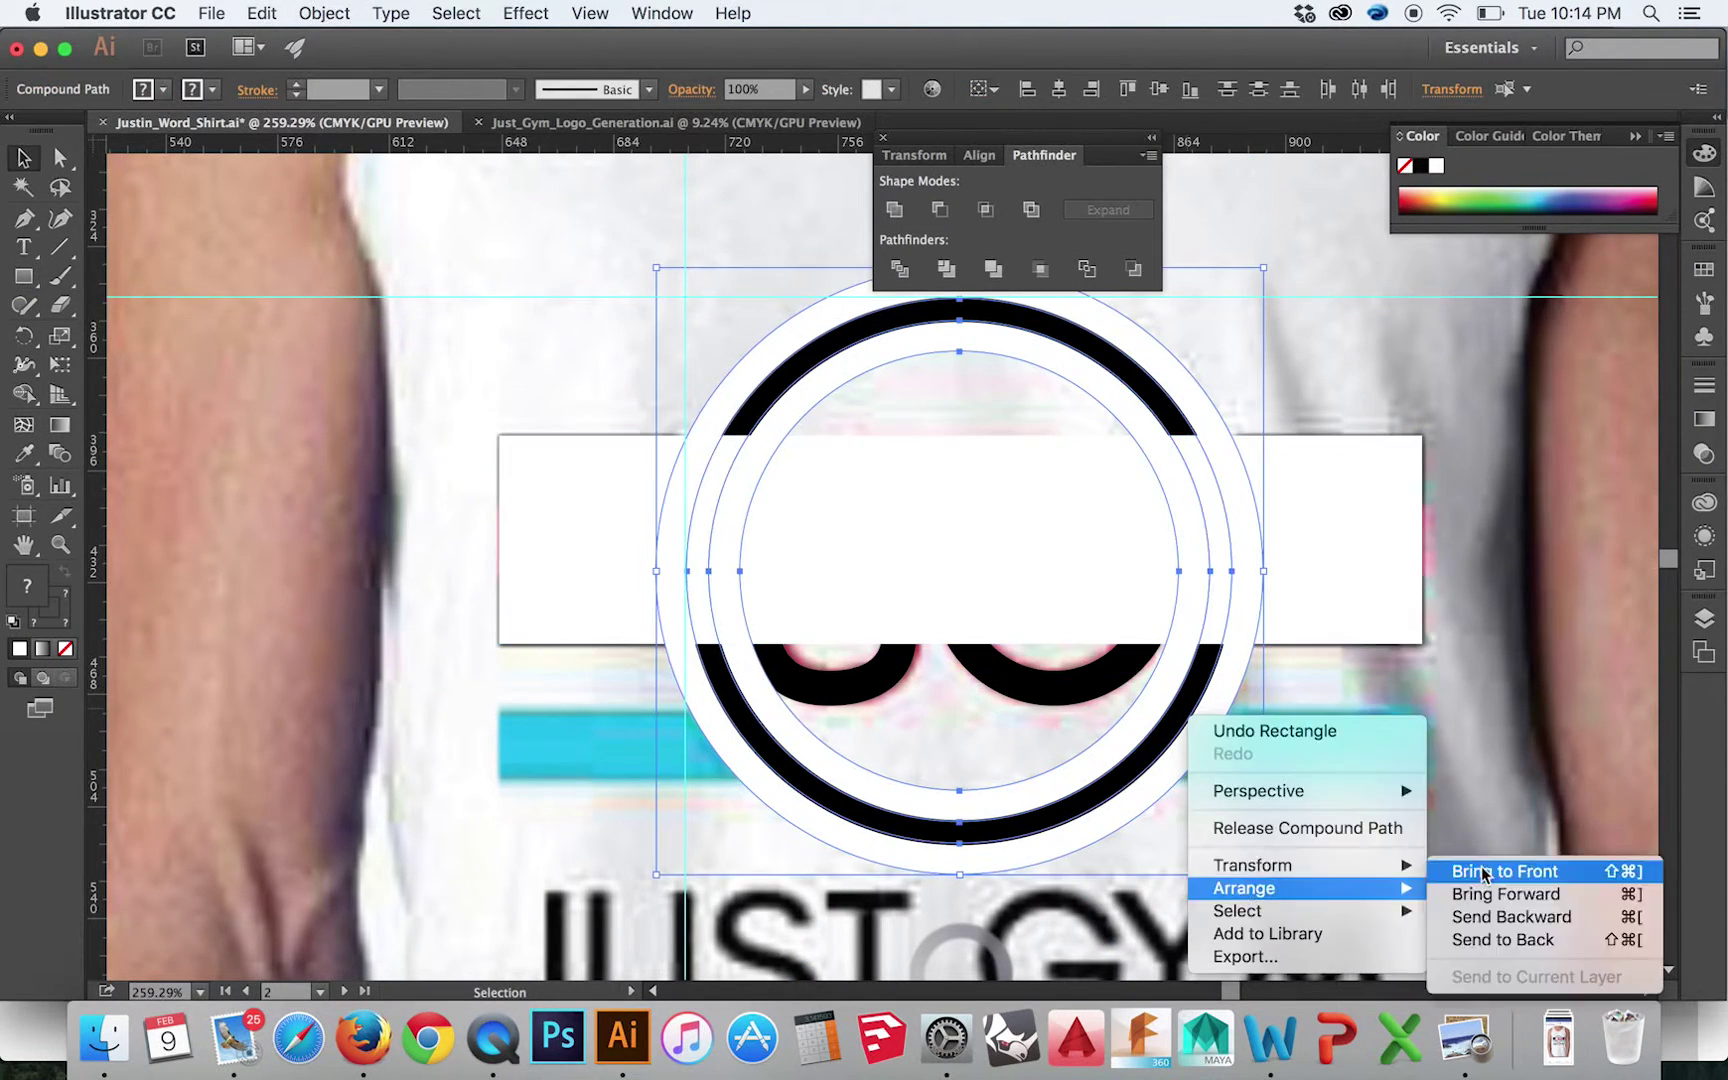
pyautogui.click(1484, 876)
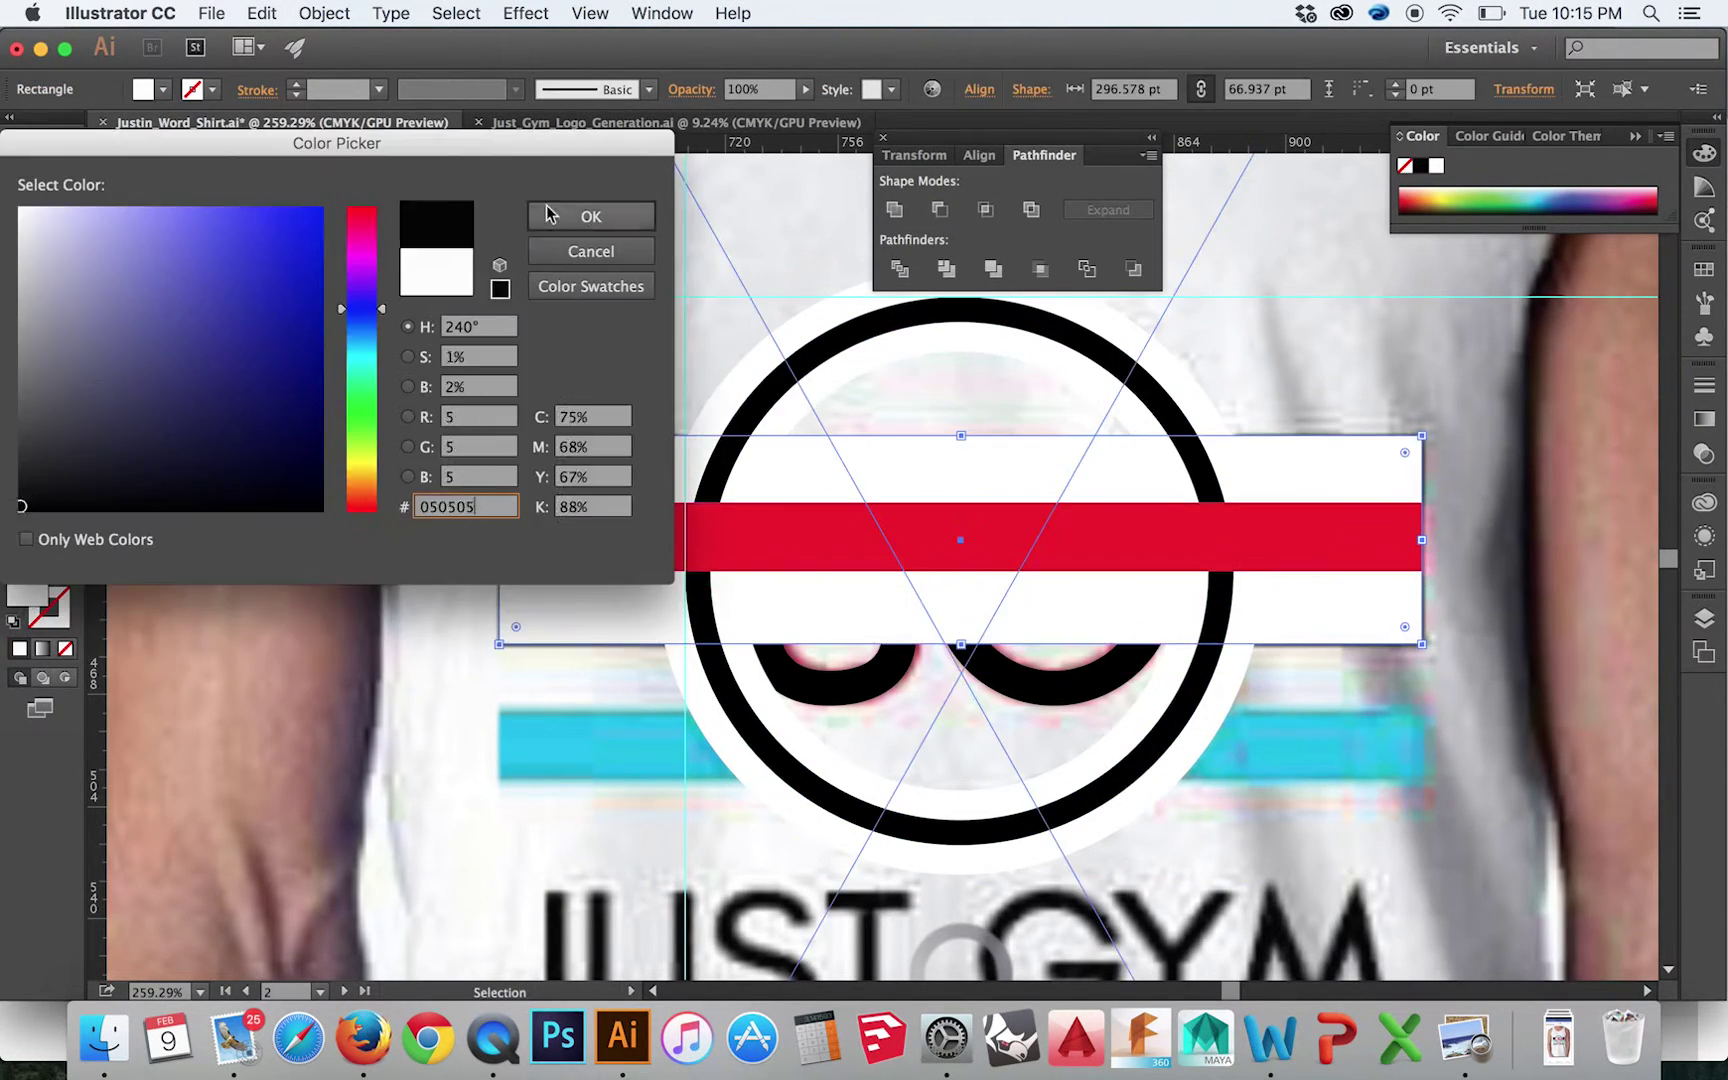
pyautogui.click(590, 216)
# Move a spare copy of the white ring to the upper-left of the artboard
pyautogui.moveTo(675, 298); pyautogui.dragTo(1174, 756)
pyautogui.rightClick(1140, 716)
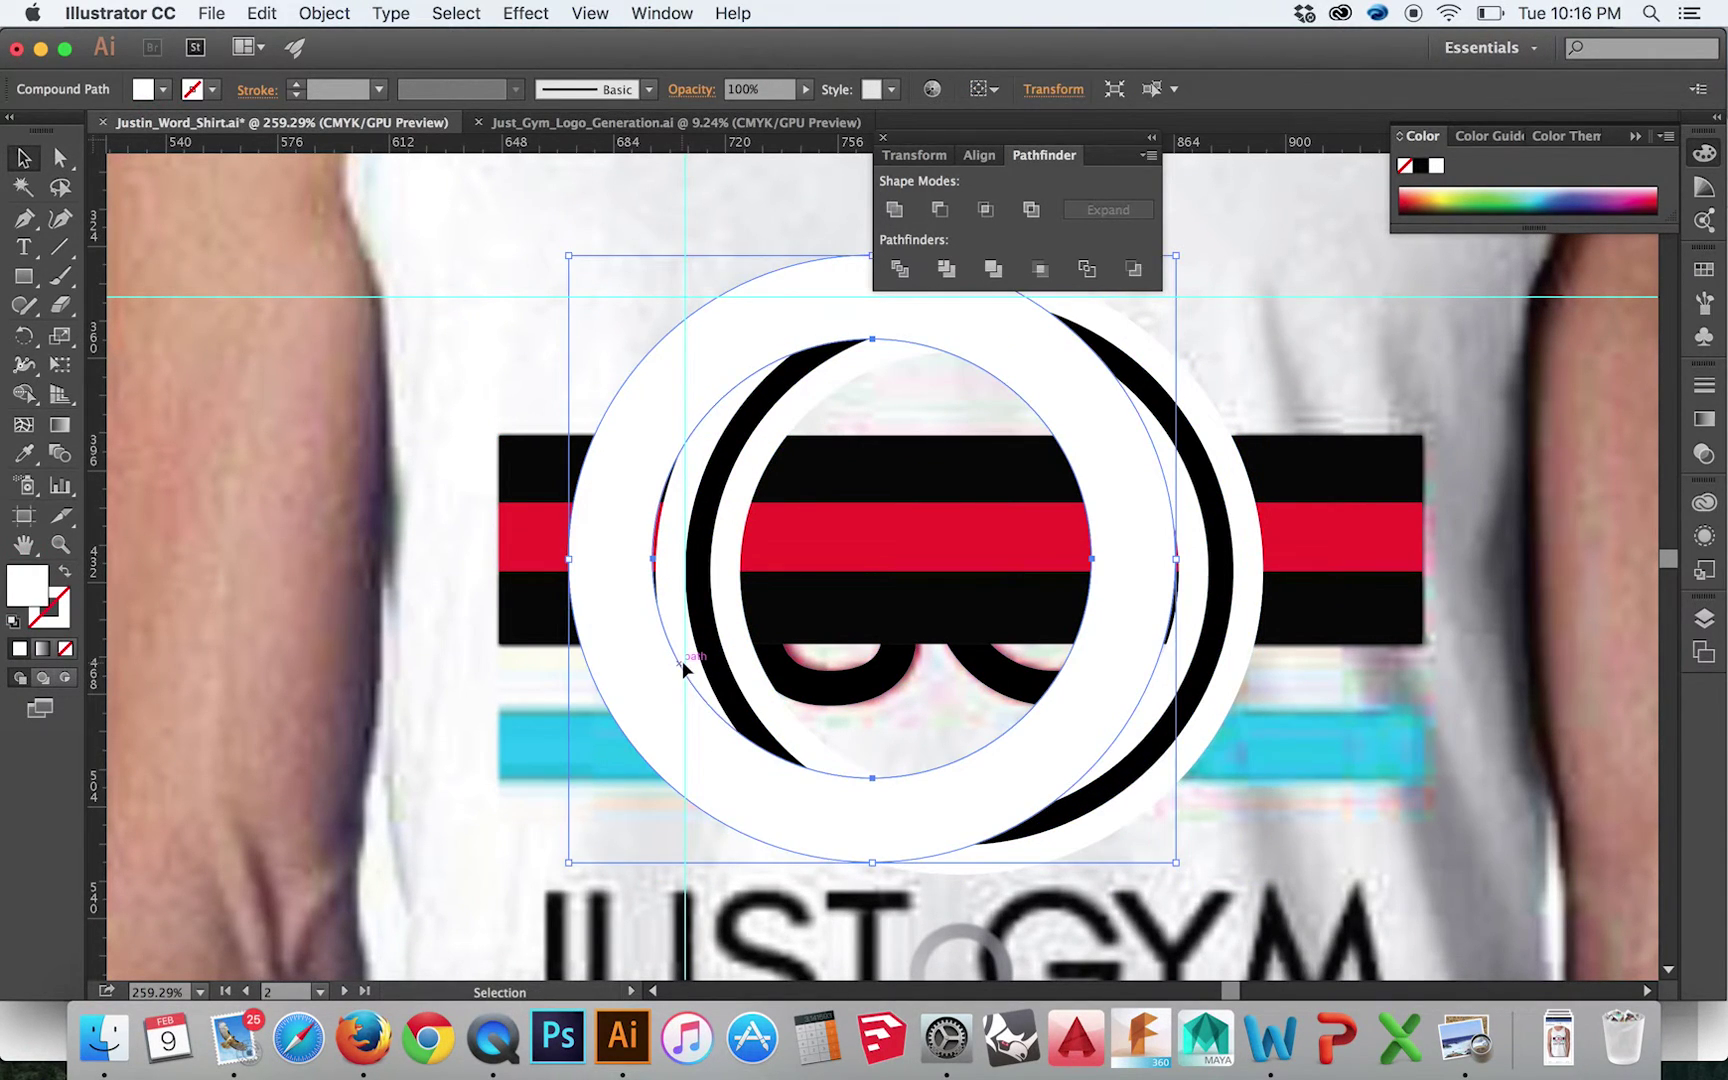
pyautogui.moveTo(661, 696); pyautogui.dragTo(211, 324)
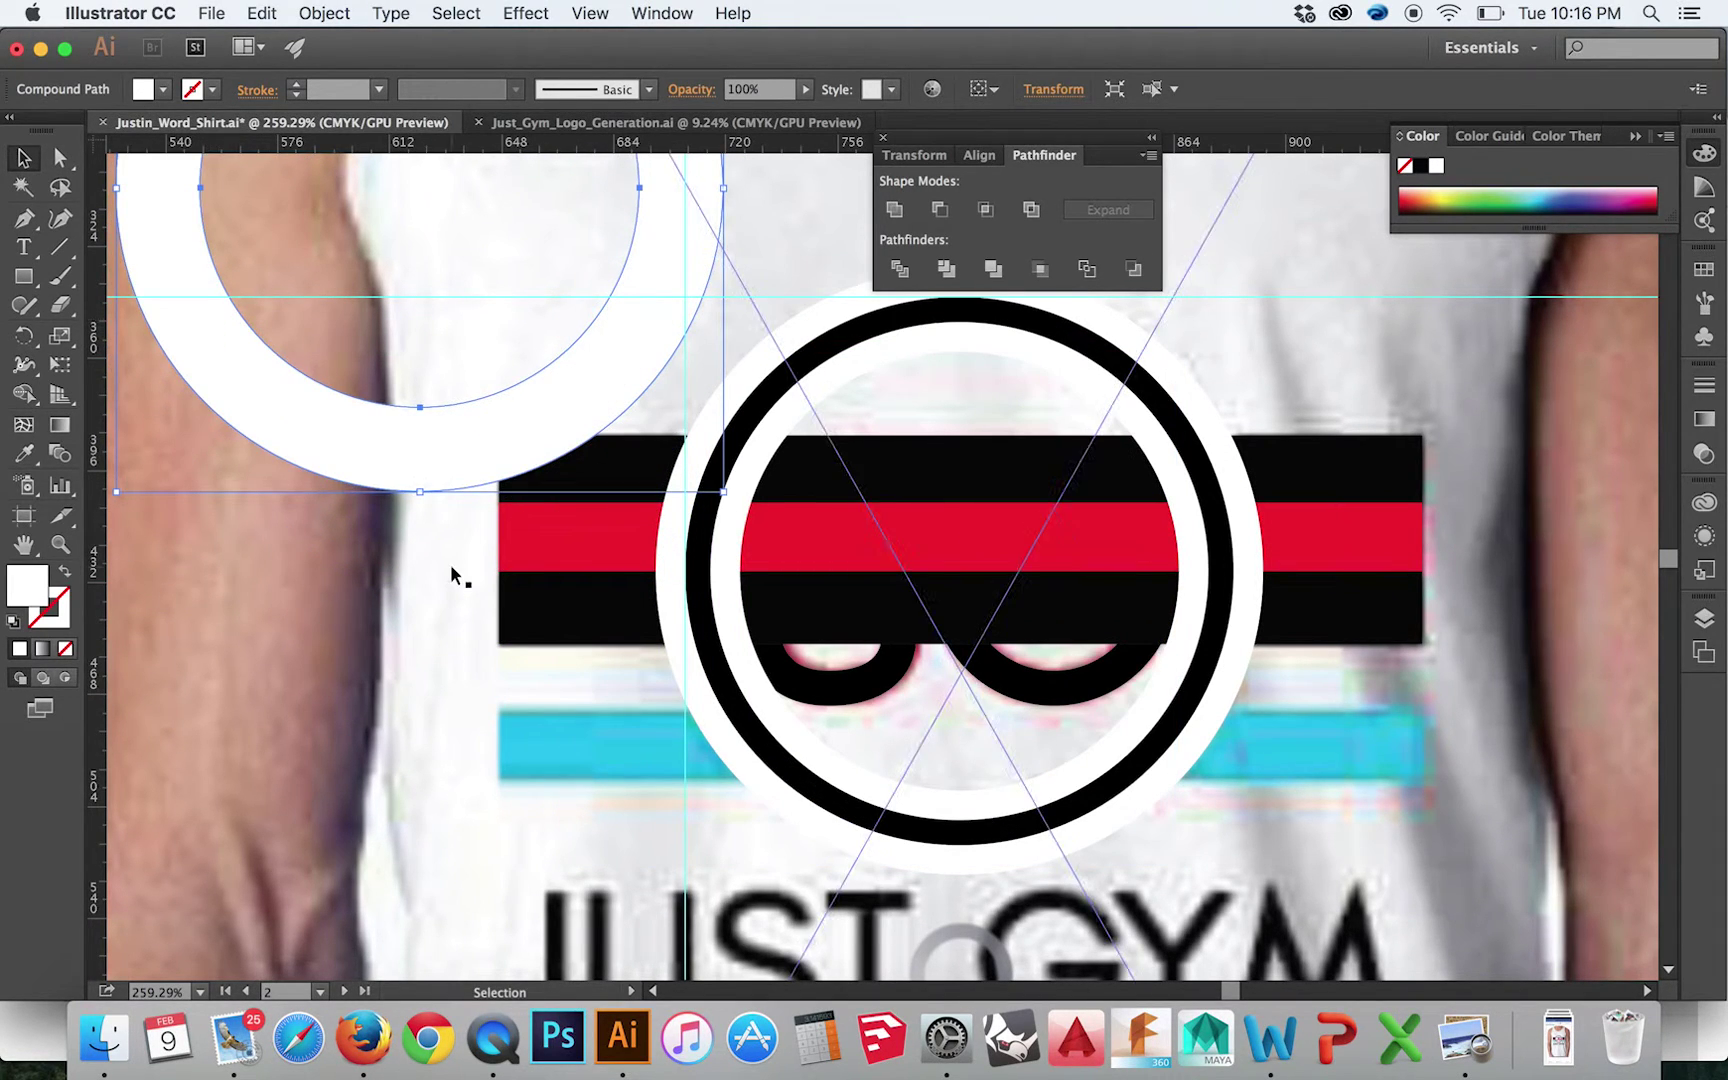
pyautogui.click(520, 550)
# Cut the white ring out of the red bar with Minus Front
pyautogui.keyDown('shift'); pyautogui.click(668, 591); pyautogui.keyUp('shift')
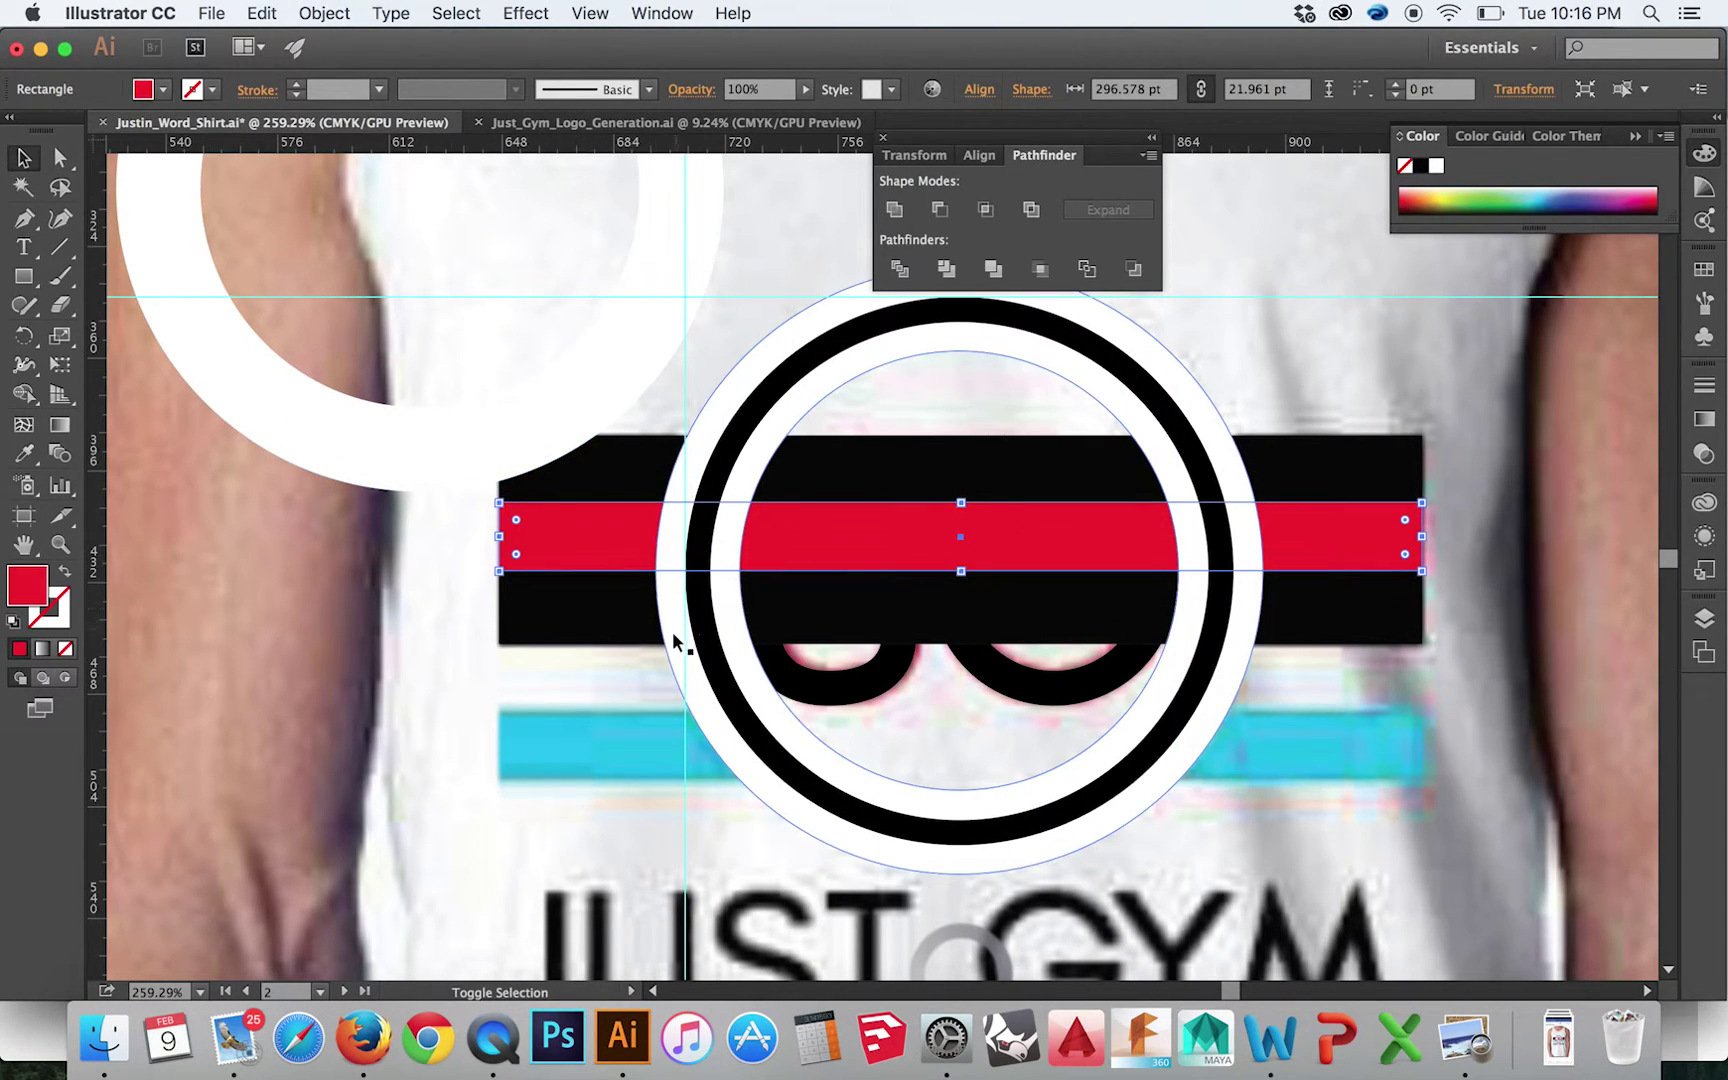
pyautogui.keyDown('shift'); pyautogui.click(672, 635); pyautogui.keyUp('shift')
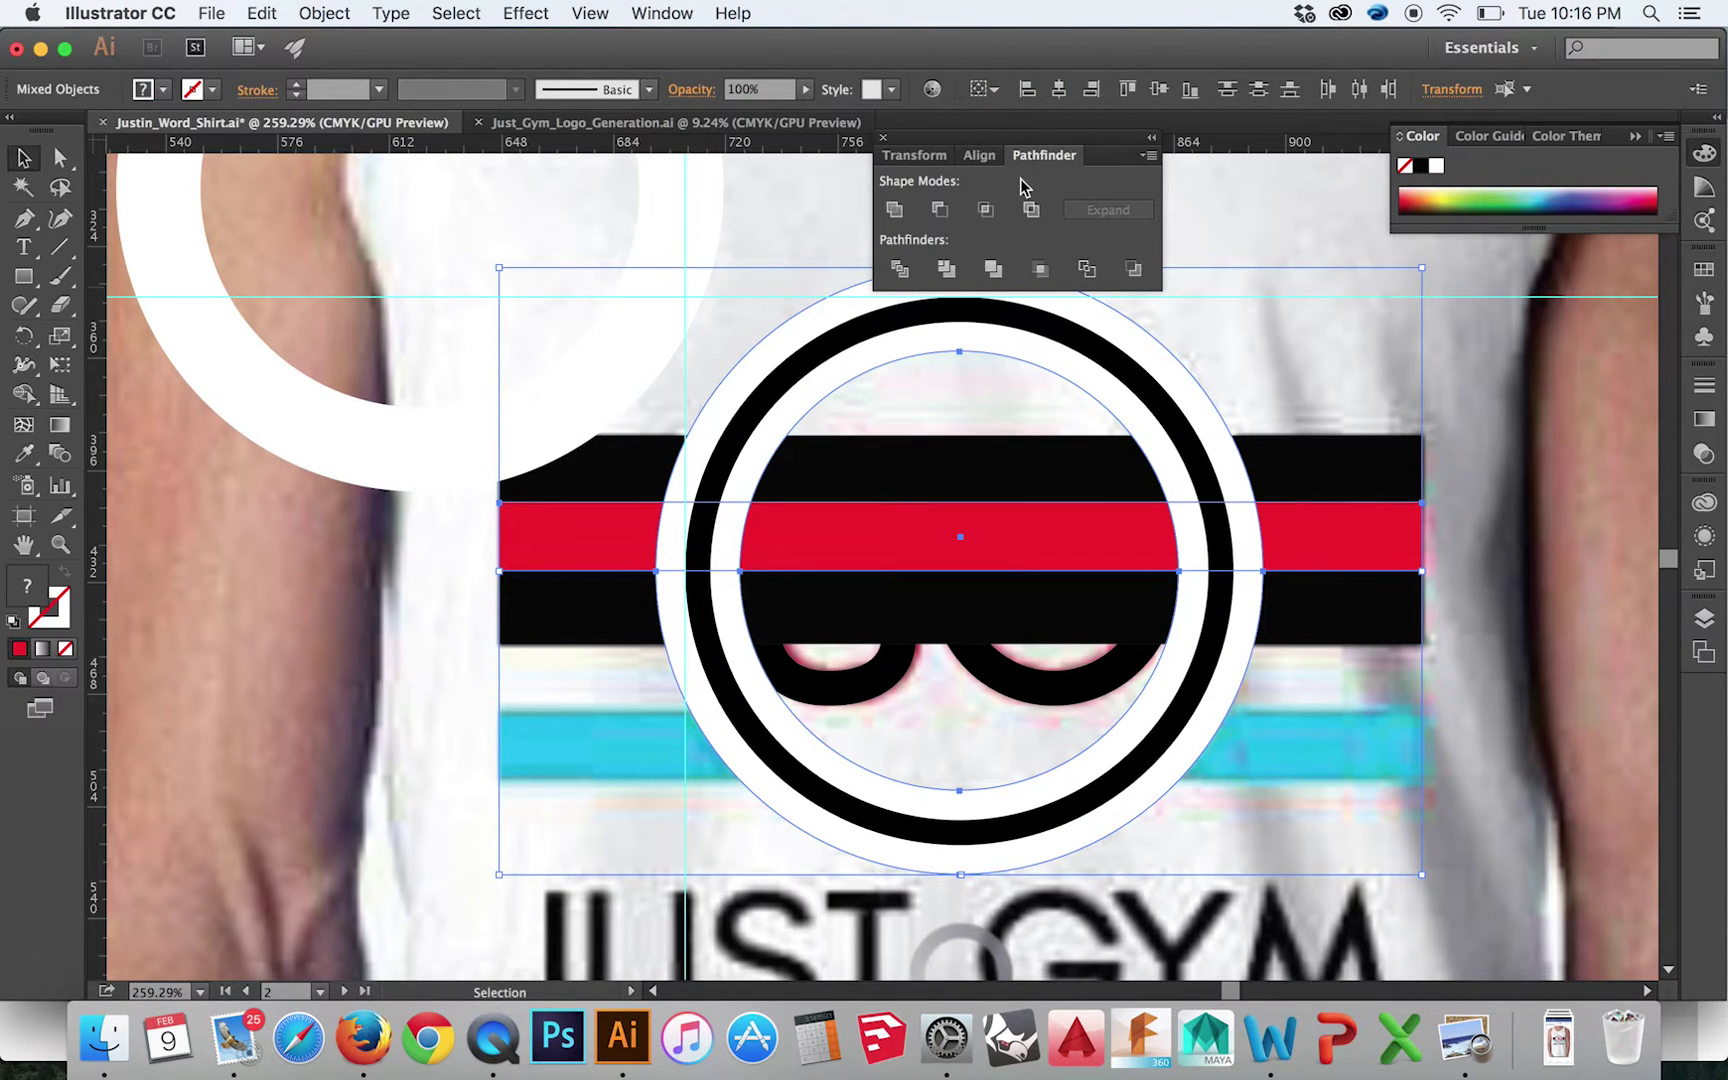
pyautogui.click(941, 210)
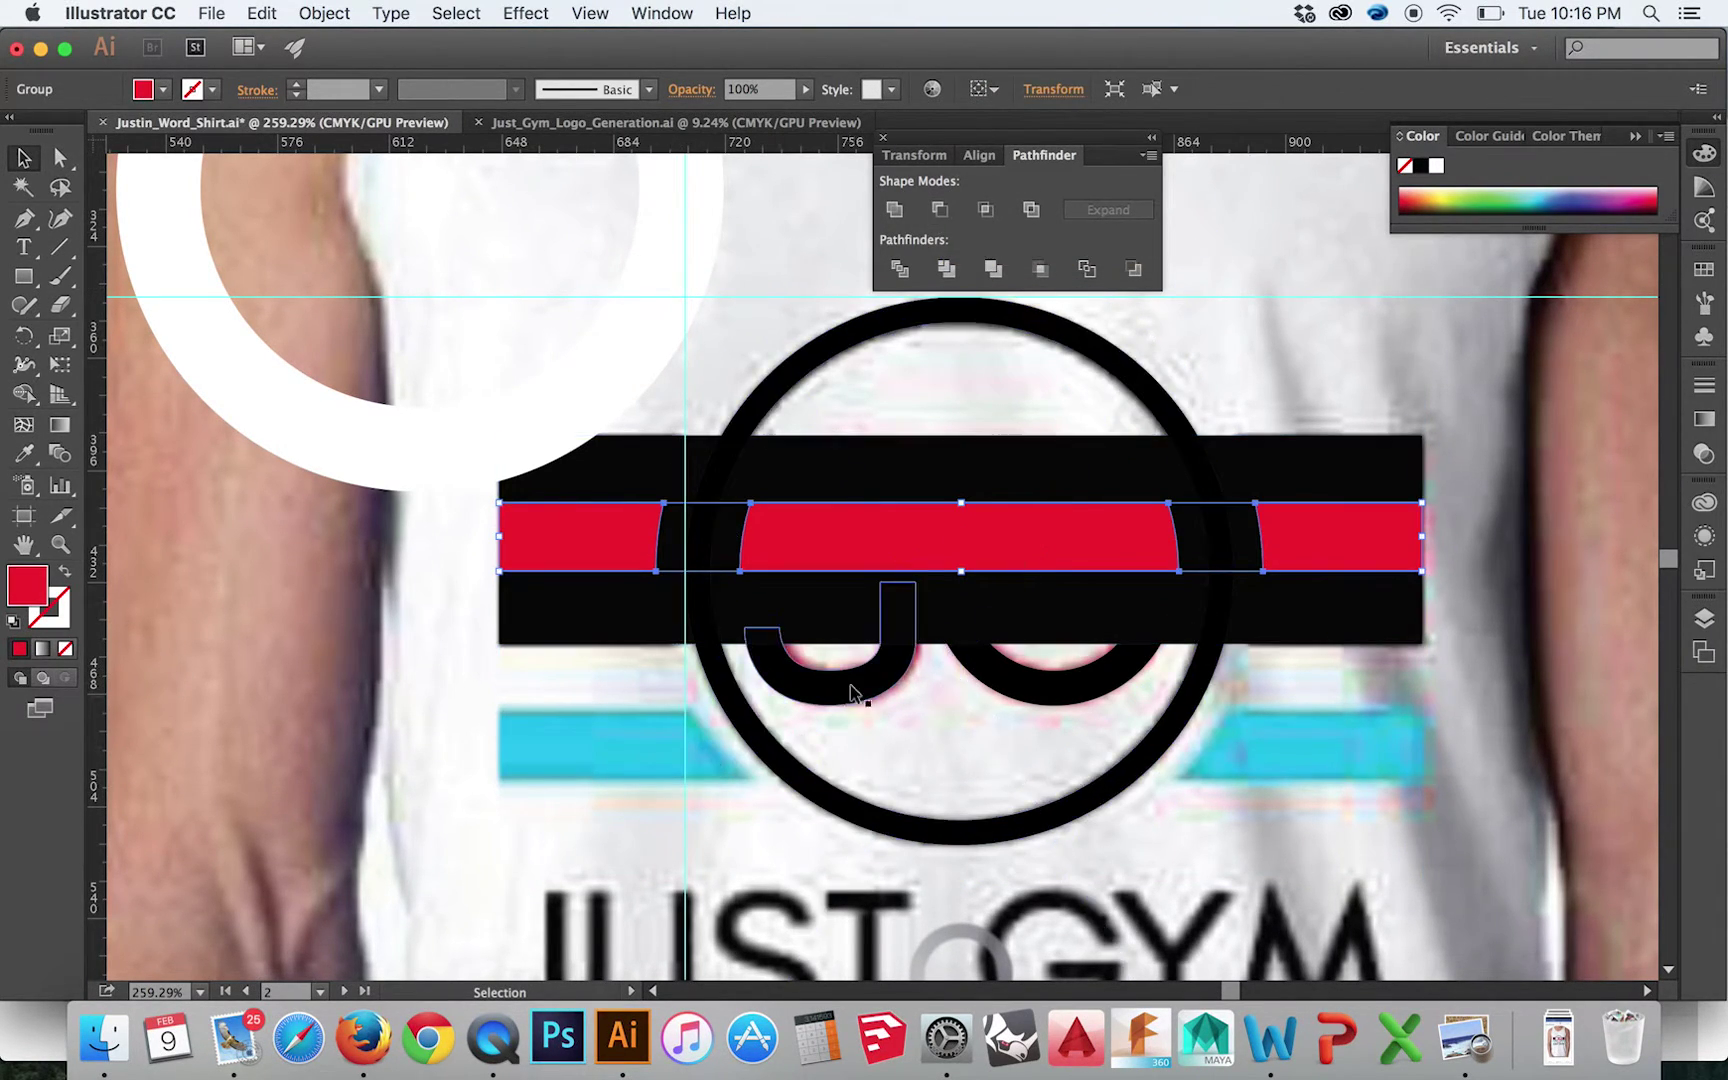
# Delete the red piece inside the circle and position the white ring over the black bar
pyautogui.click(802, 810)
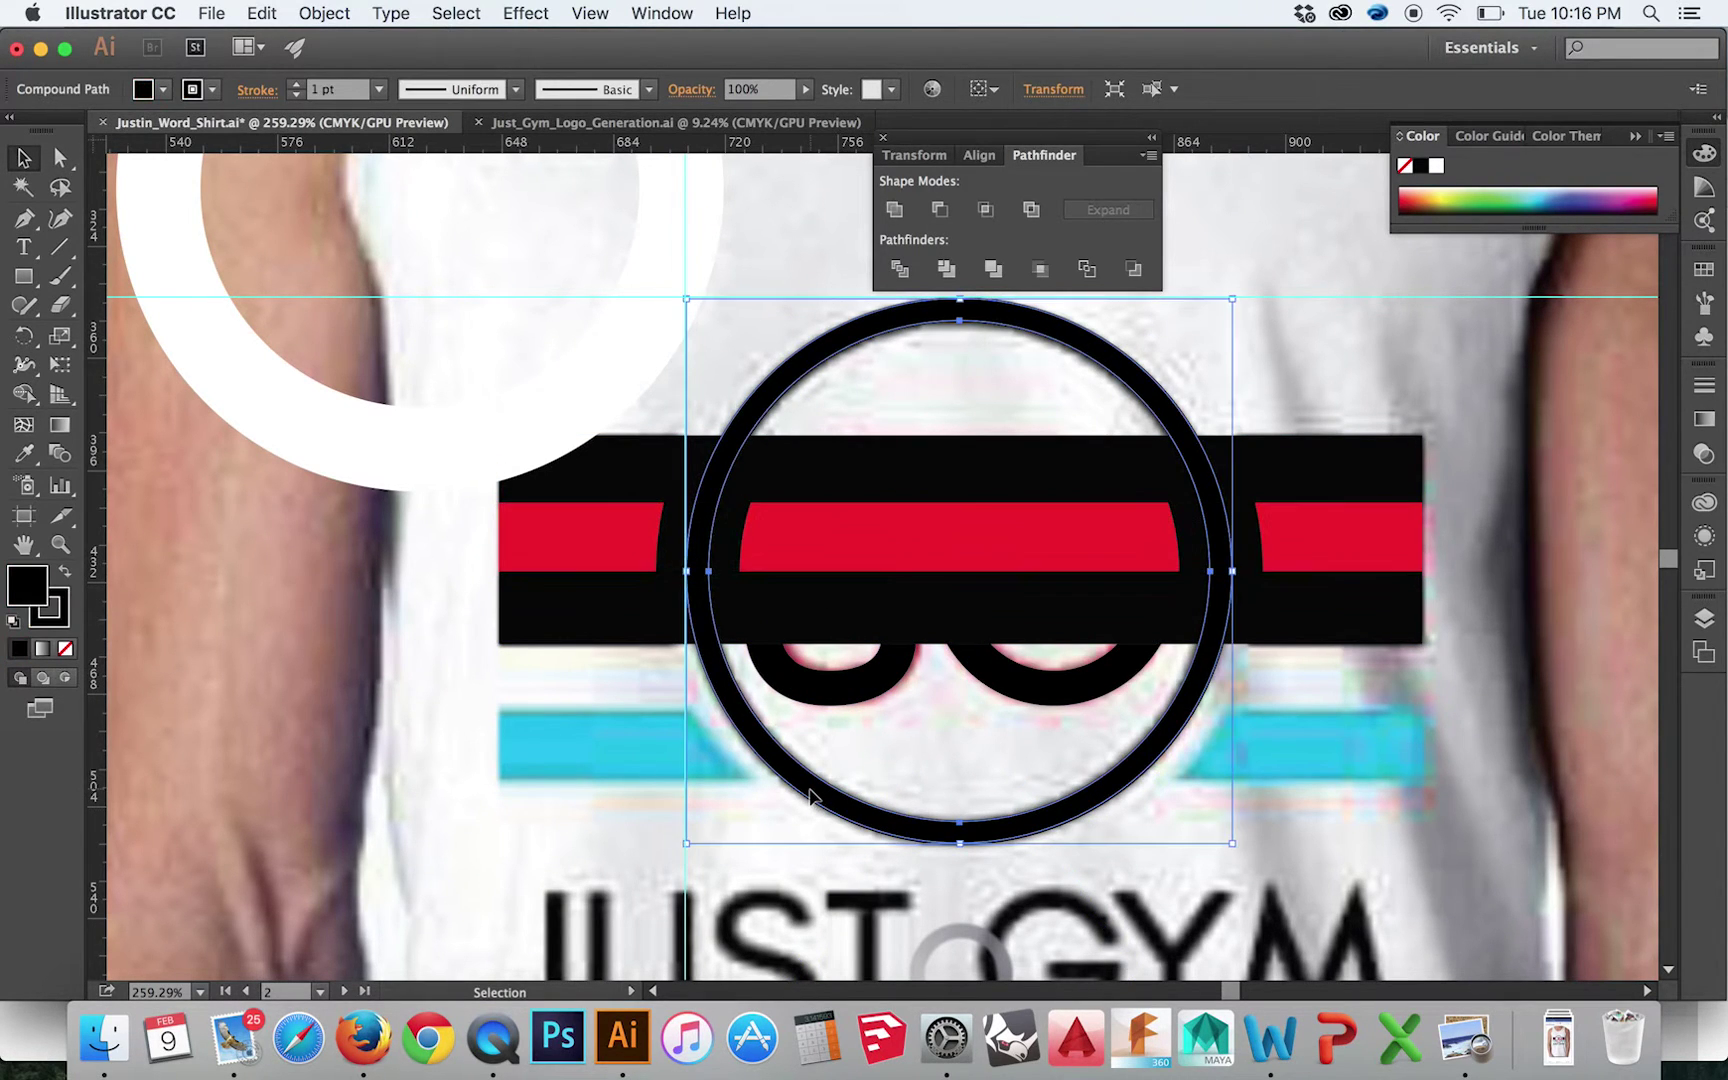
pyautogui.click(870, 768)
pyautogui.click(865, 552)
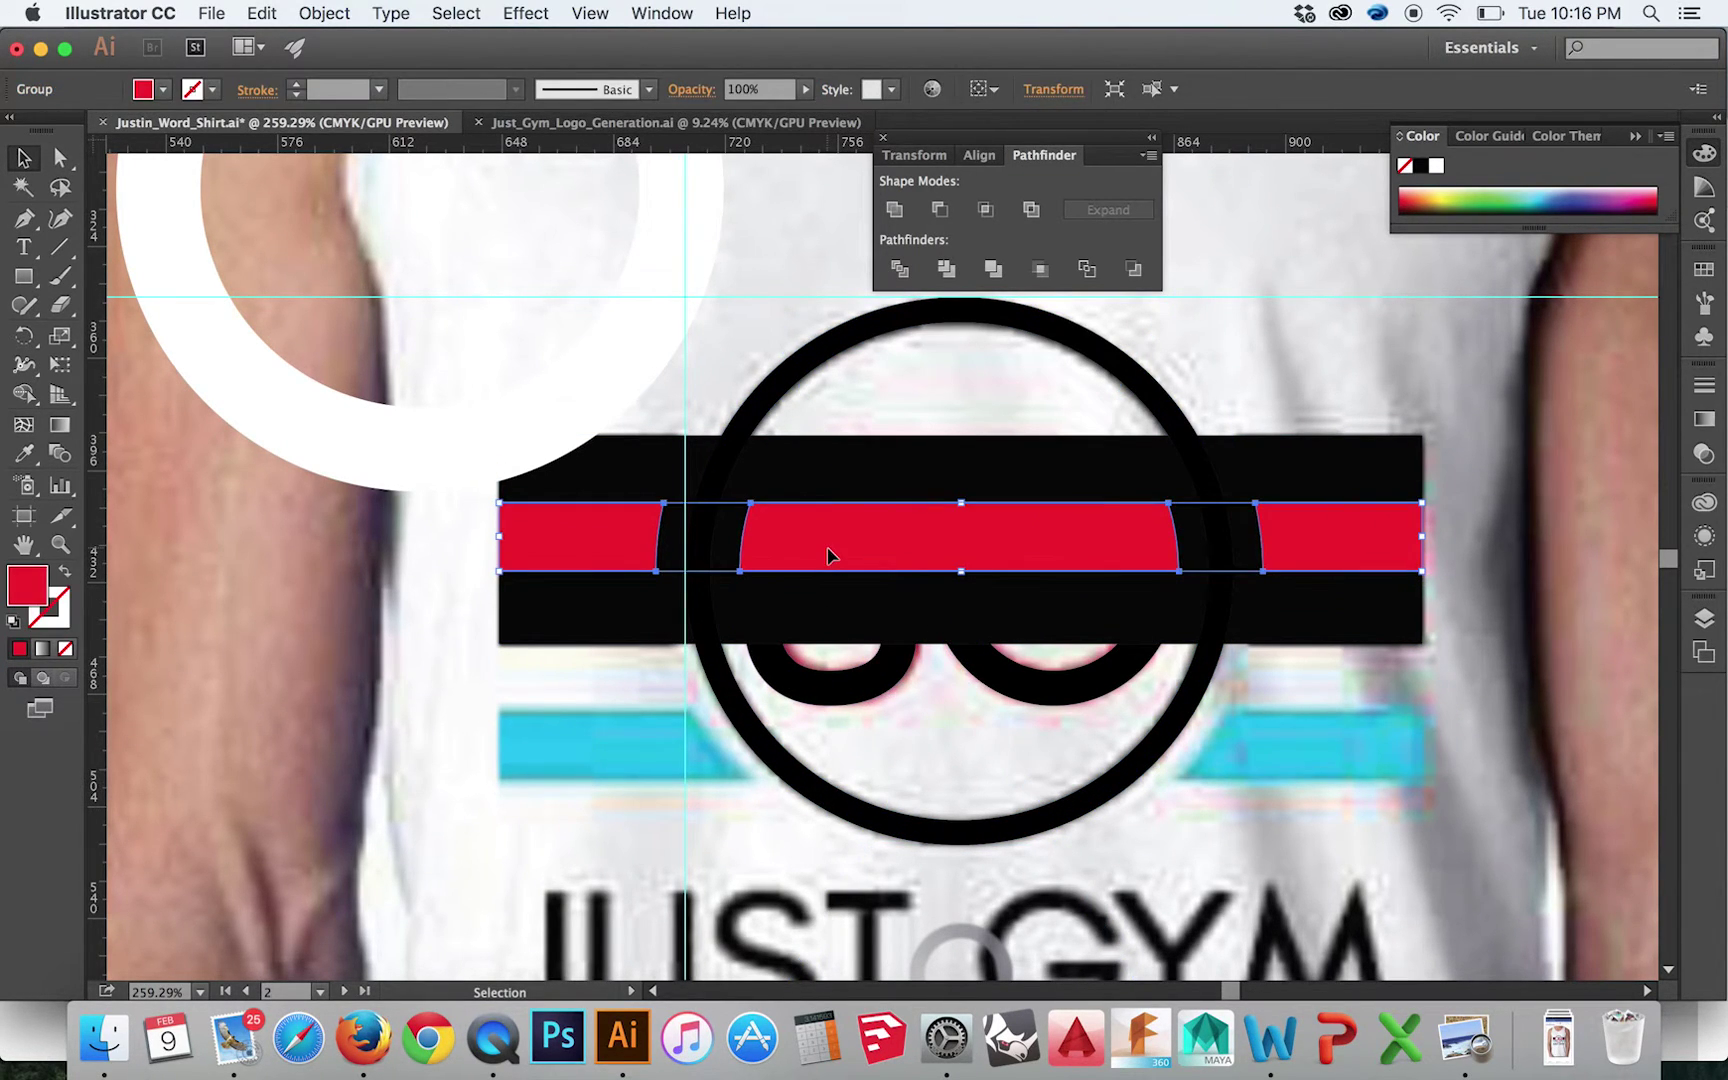
pyautogui.press('Delete')
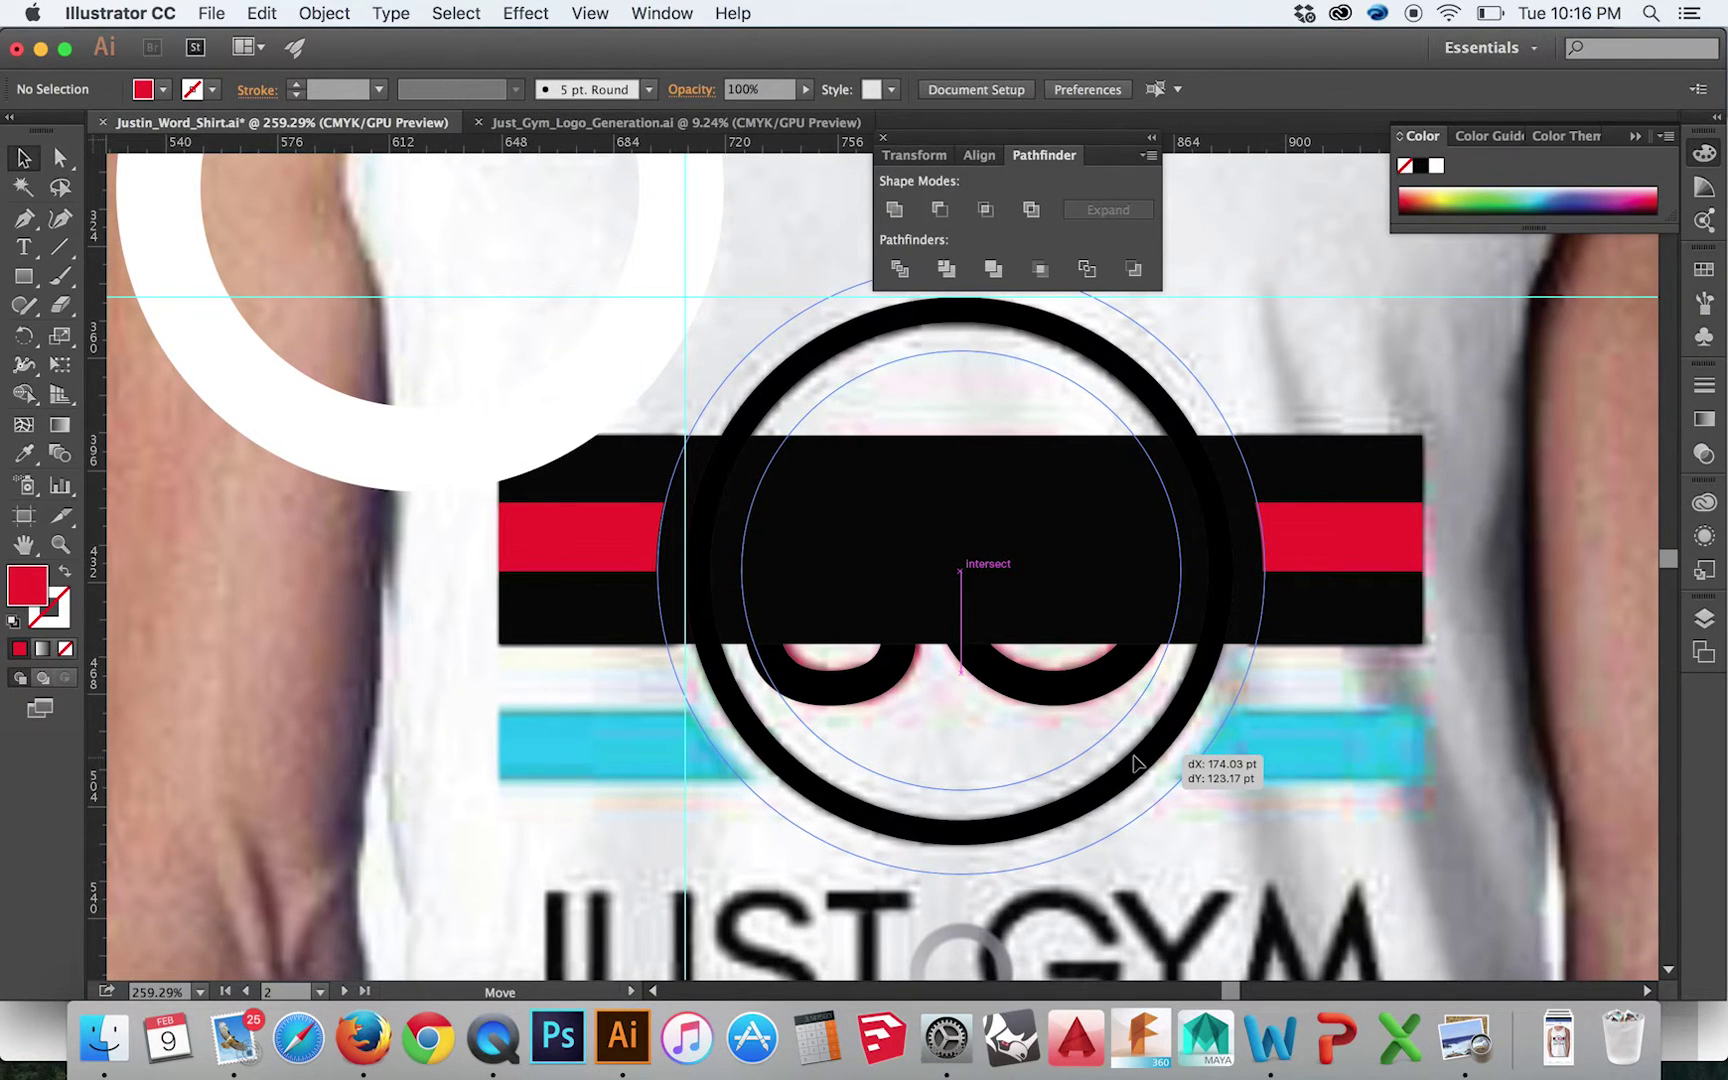
pyautogui.moveTo(1137, 762); pyautogui.dragTo(1141, 767)
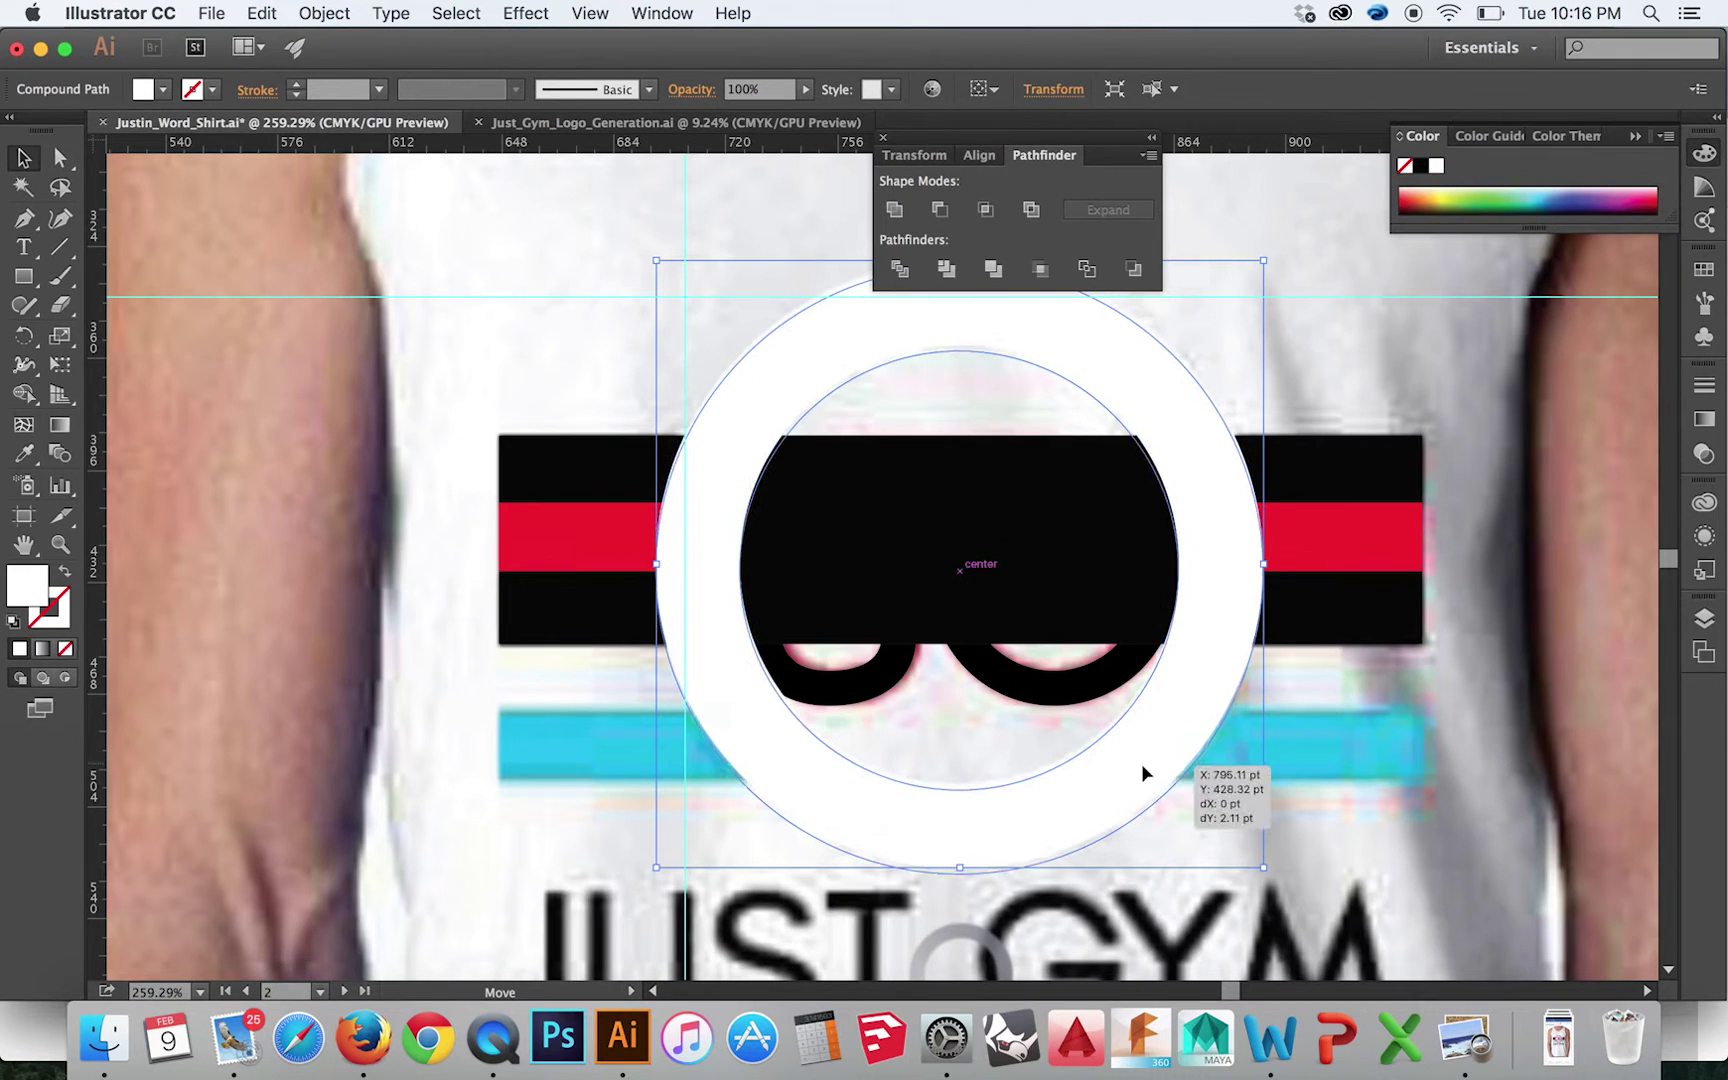
pyautogui.keyDown('shift'); pyautogui.click(838, 602); pyautogui.keyUp('shift')
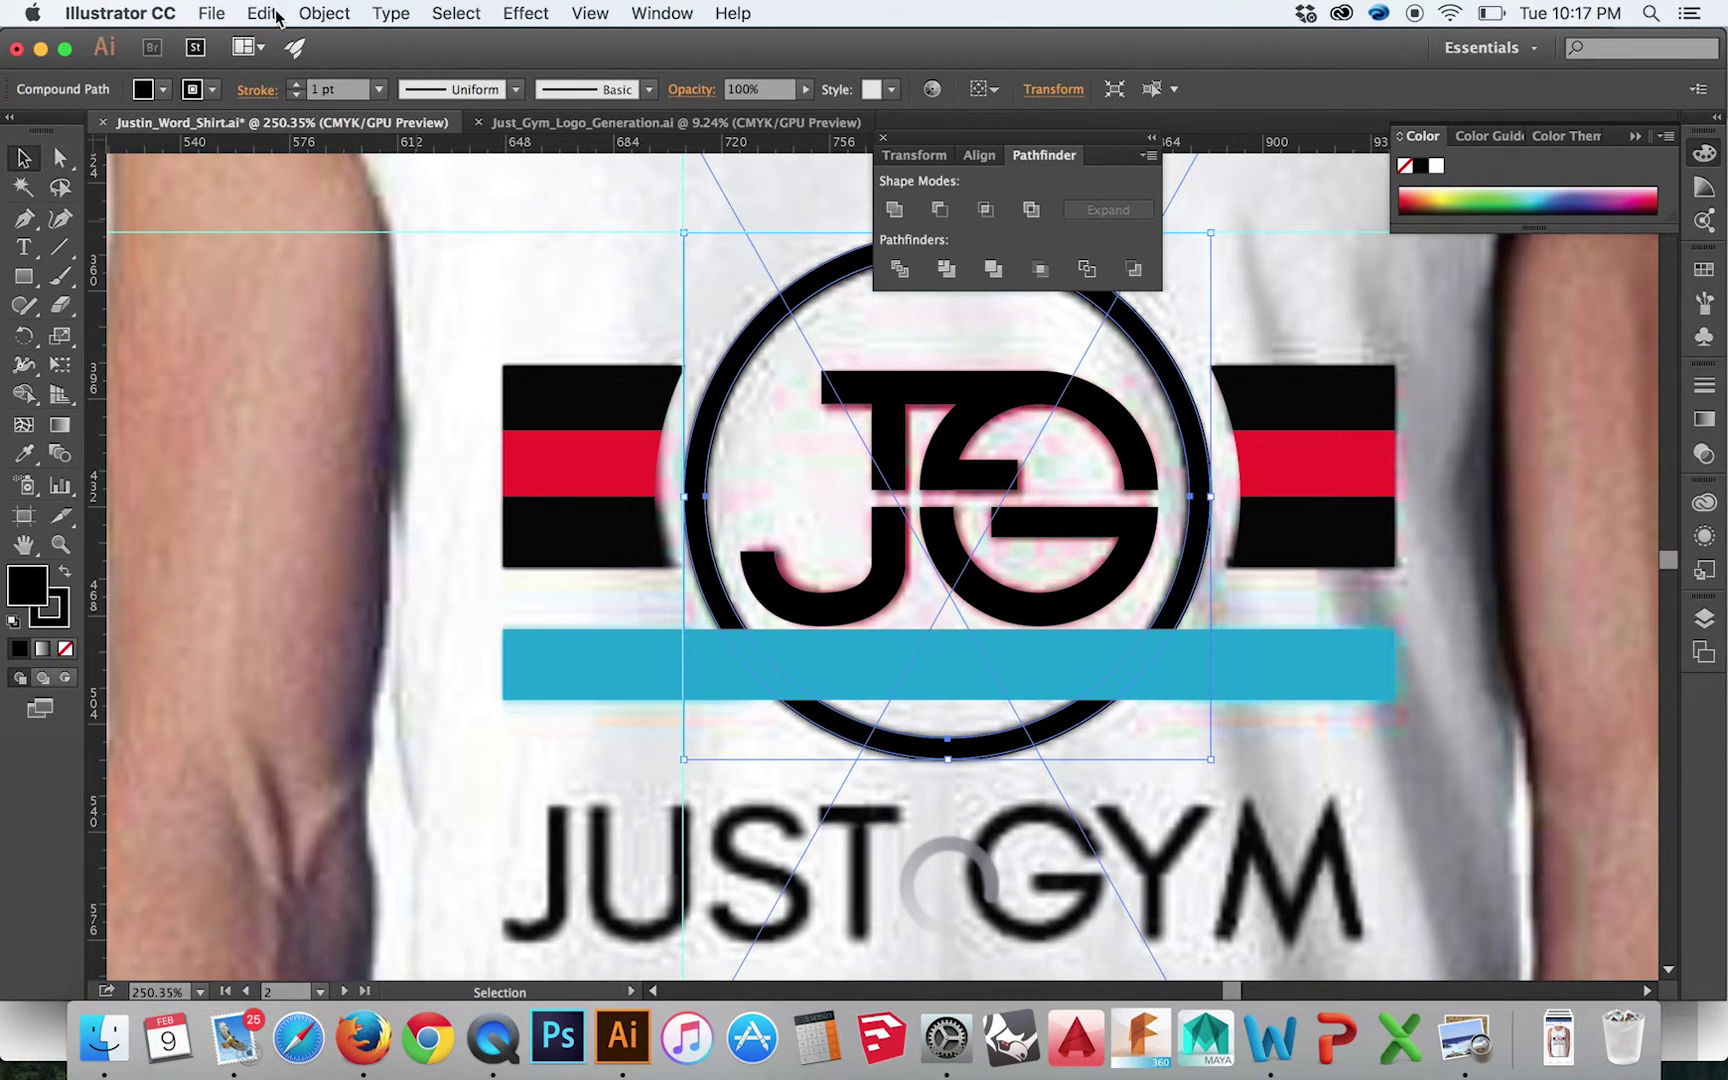
# Cut an offset-circle gap out of the blue bar using Offset Path and Minus Back
pyautogui.click(325, 14)
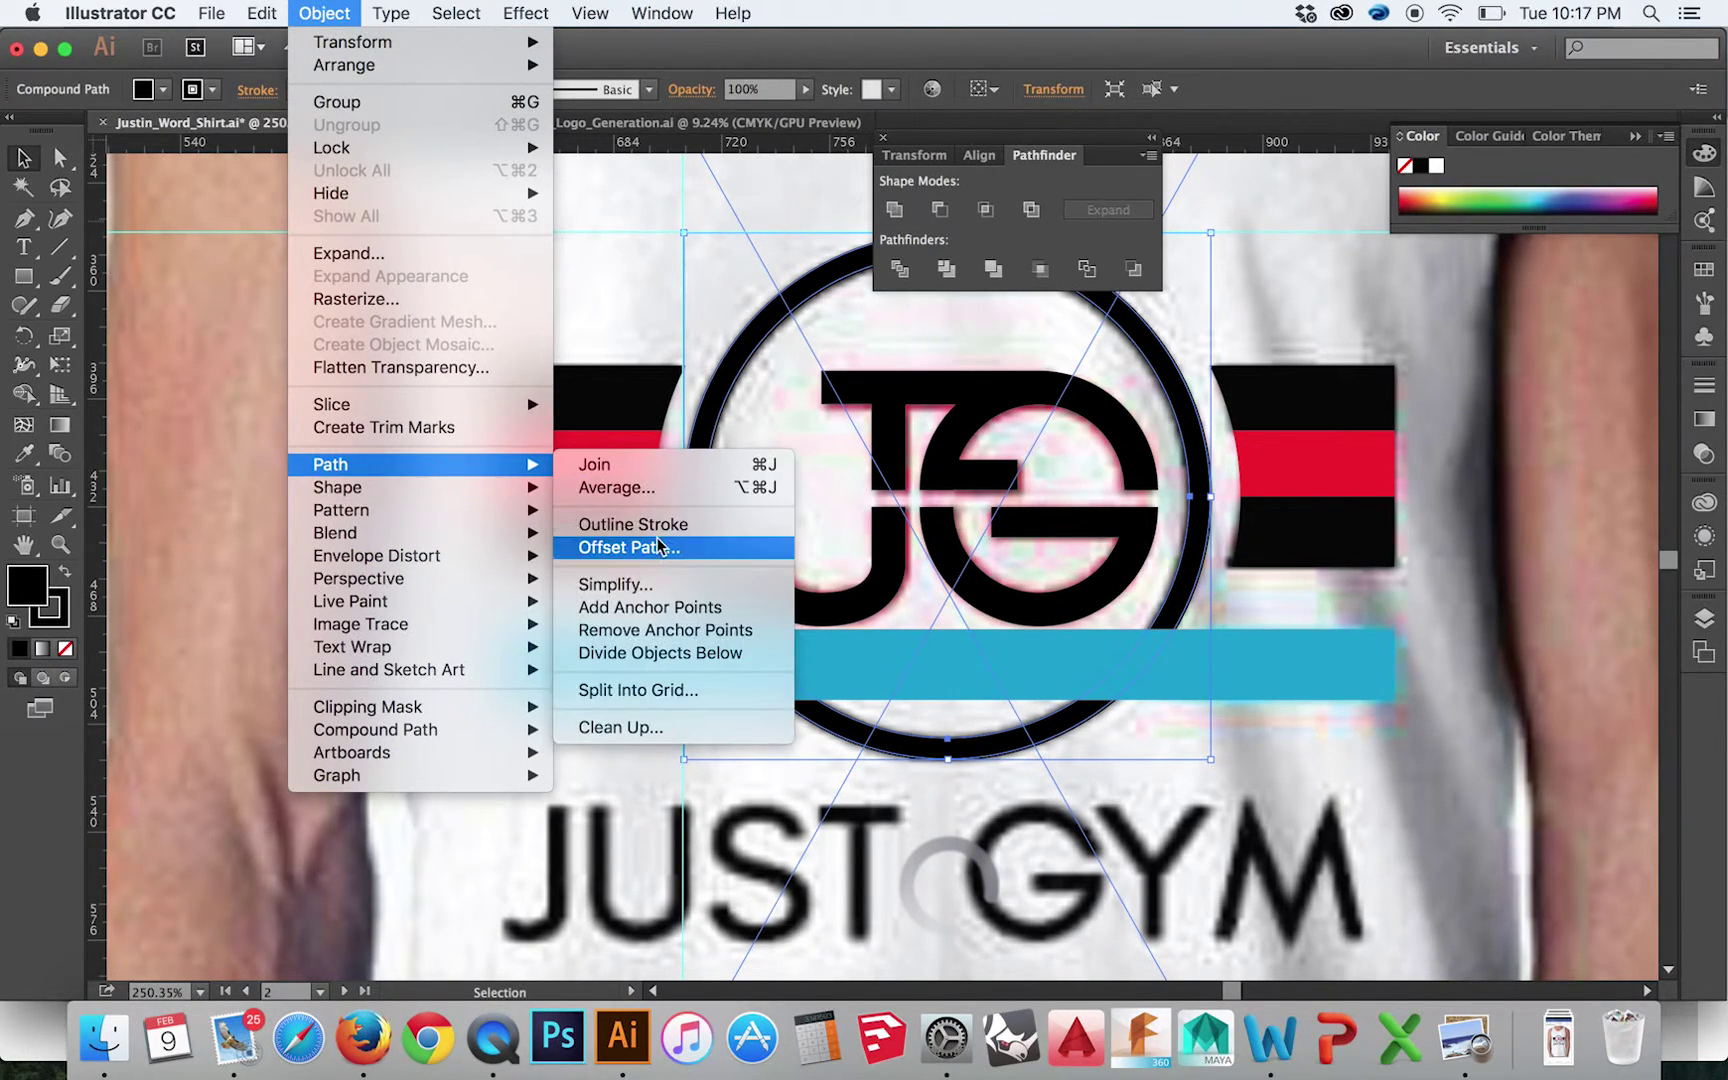
pyautogui.moveTo(331, 465)
pyautogui.click(630, 546)
pyautogui.press('Return')
pyautogui.click(1133, 269)
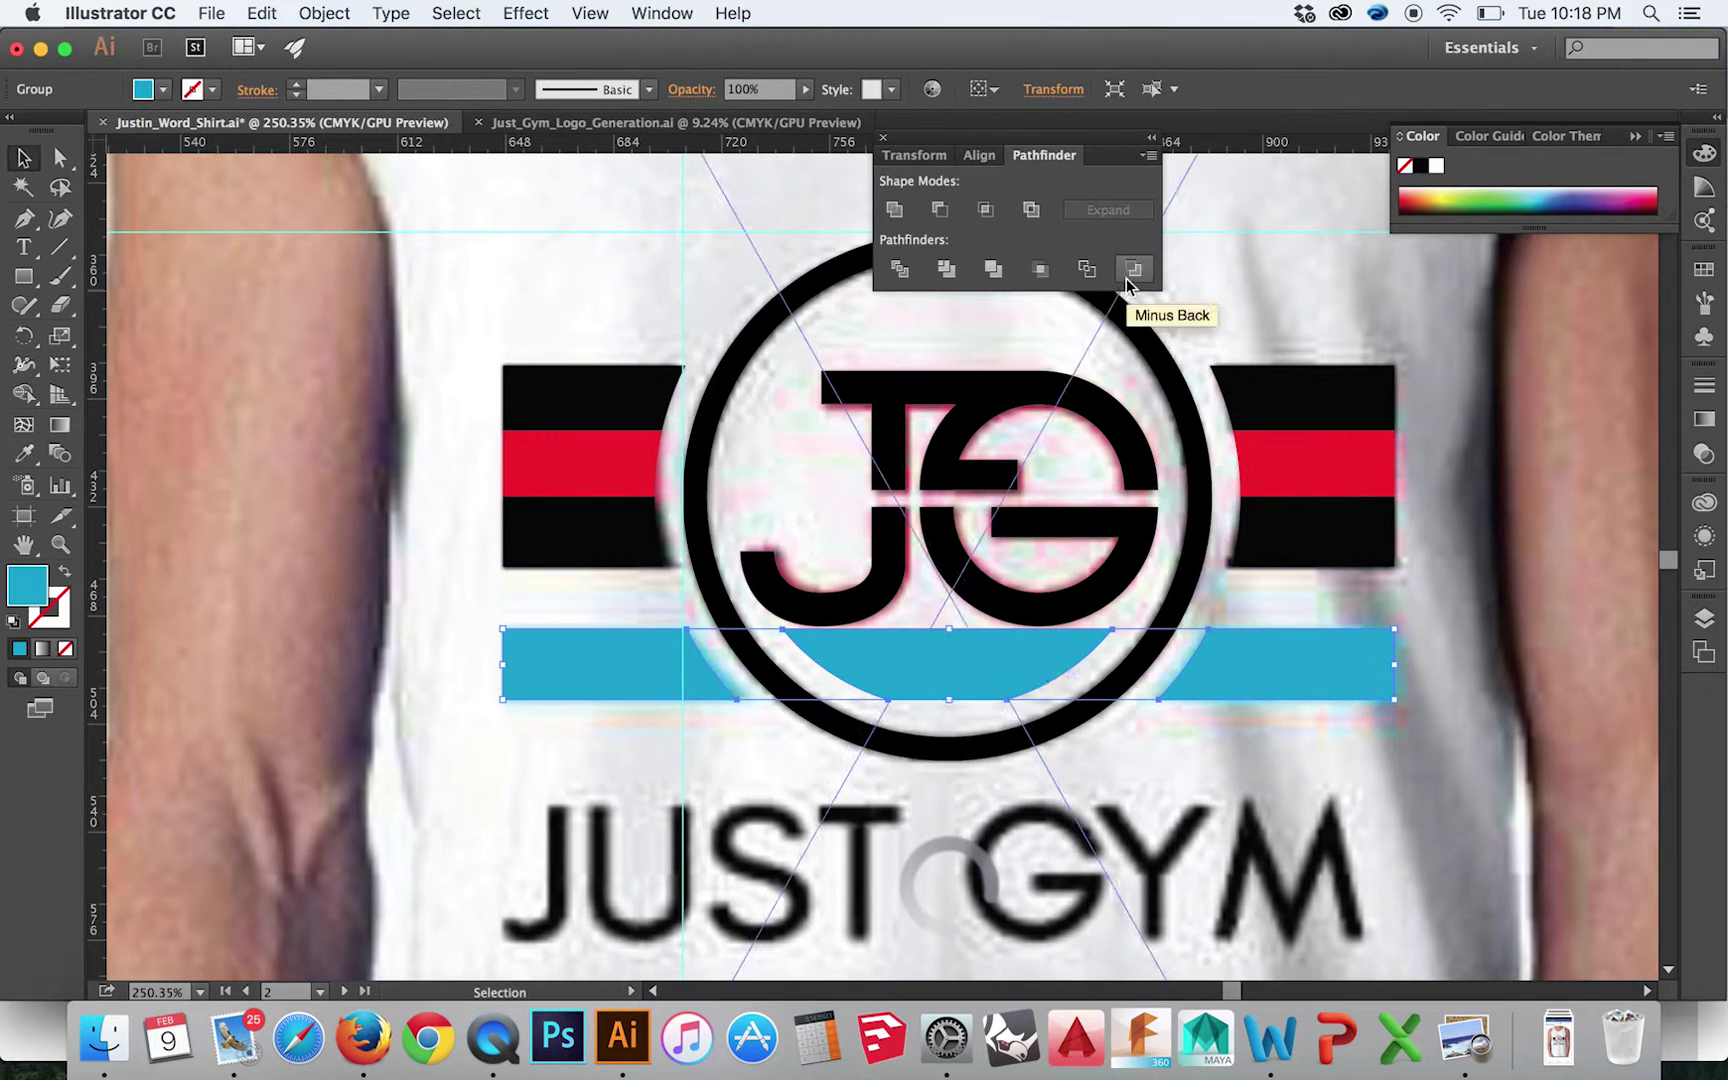
pyautogui.click(1032, 687)
pyautogui.rightClick(1031, 686)
pyautogui.click(1080, 794)
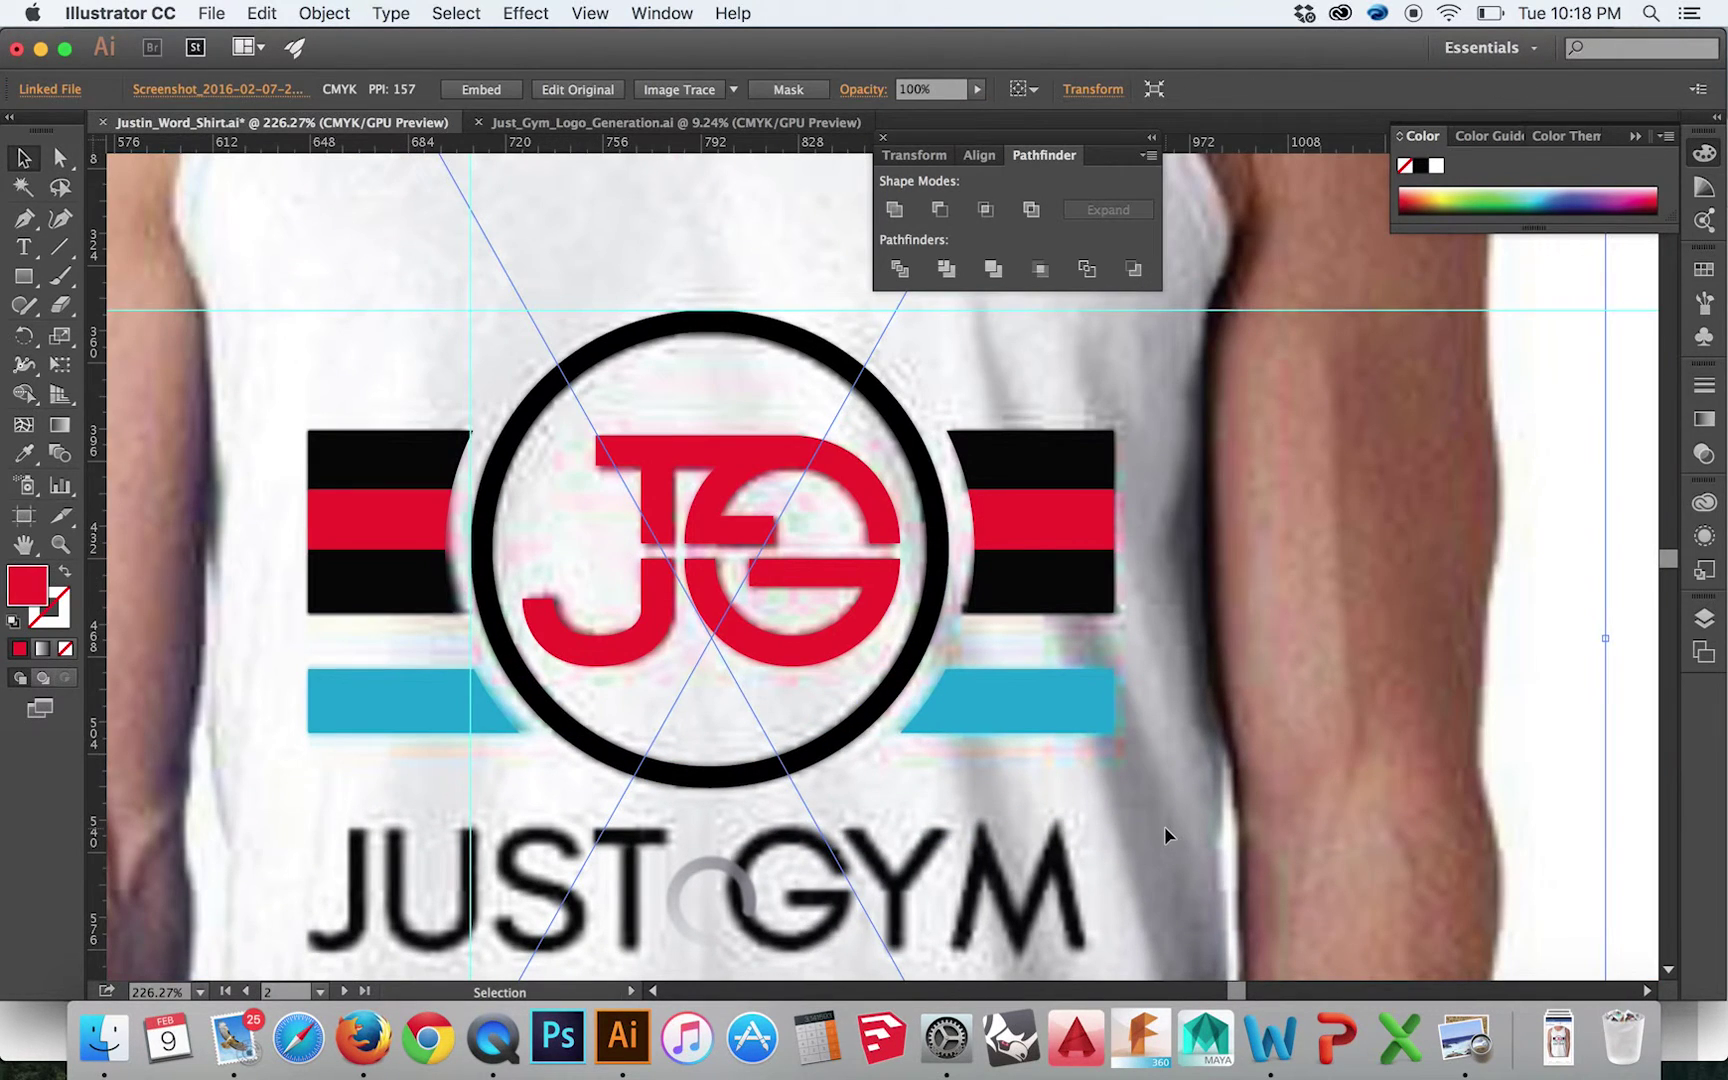
# Delete the t-shirt reference photo and the crossing cyan guides
pyautogui.press('Delete')
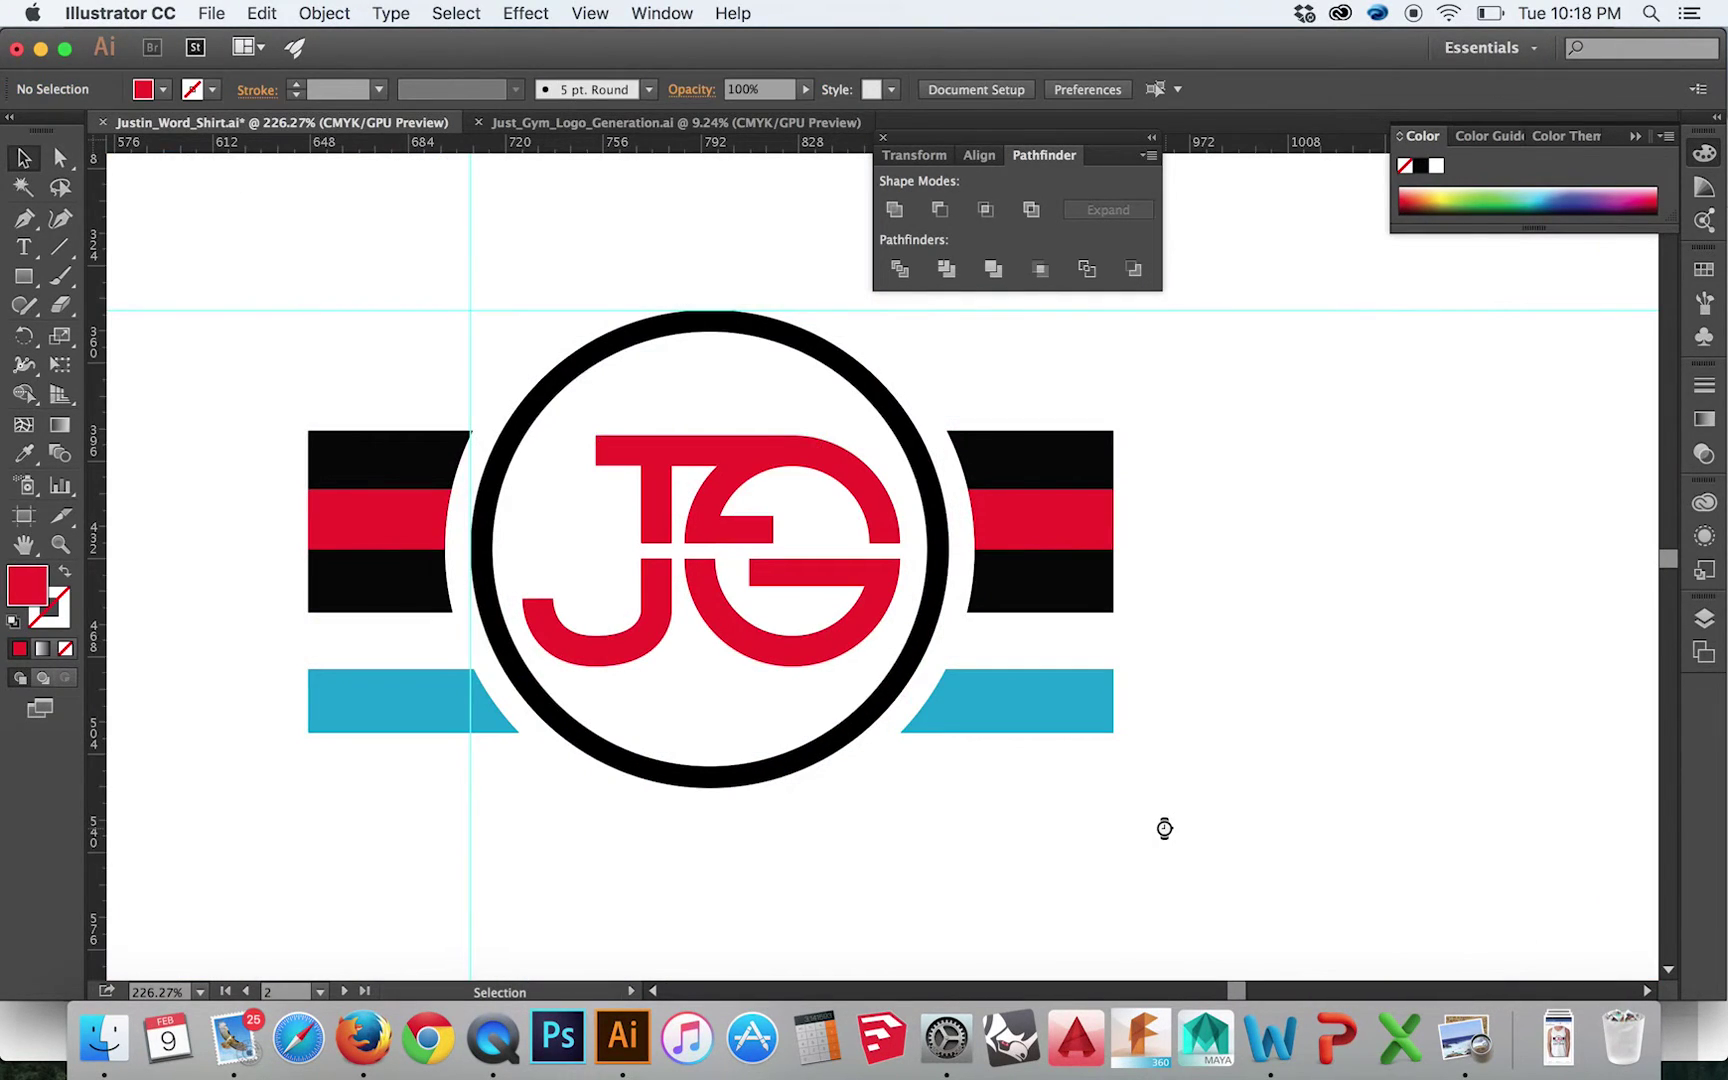
pyautogui.scroll(-2, 1164, 828)
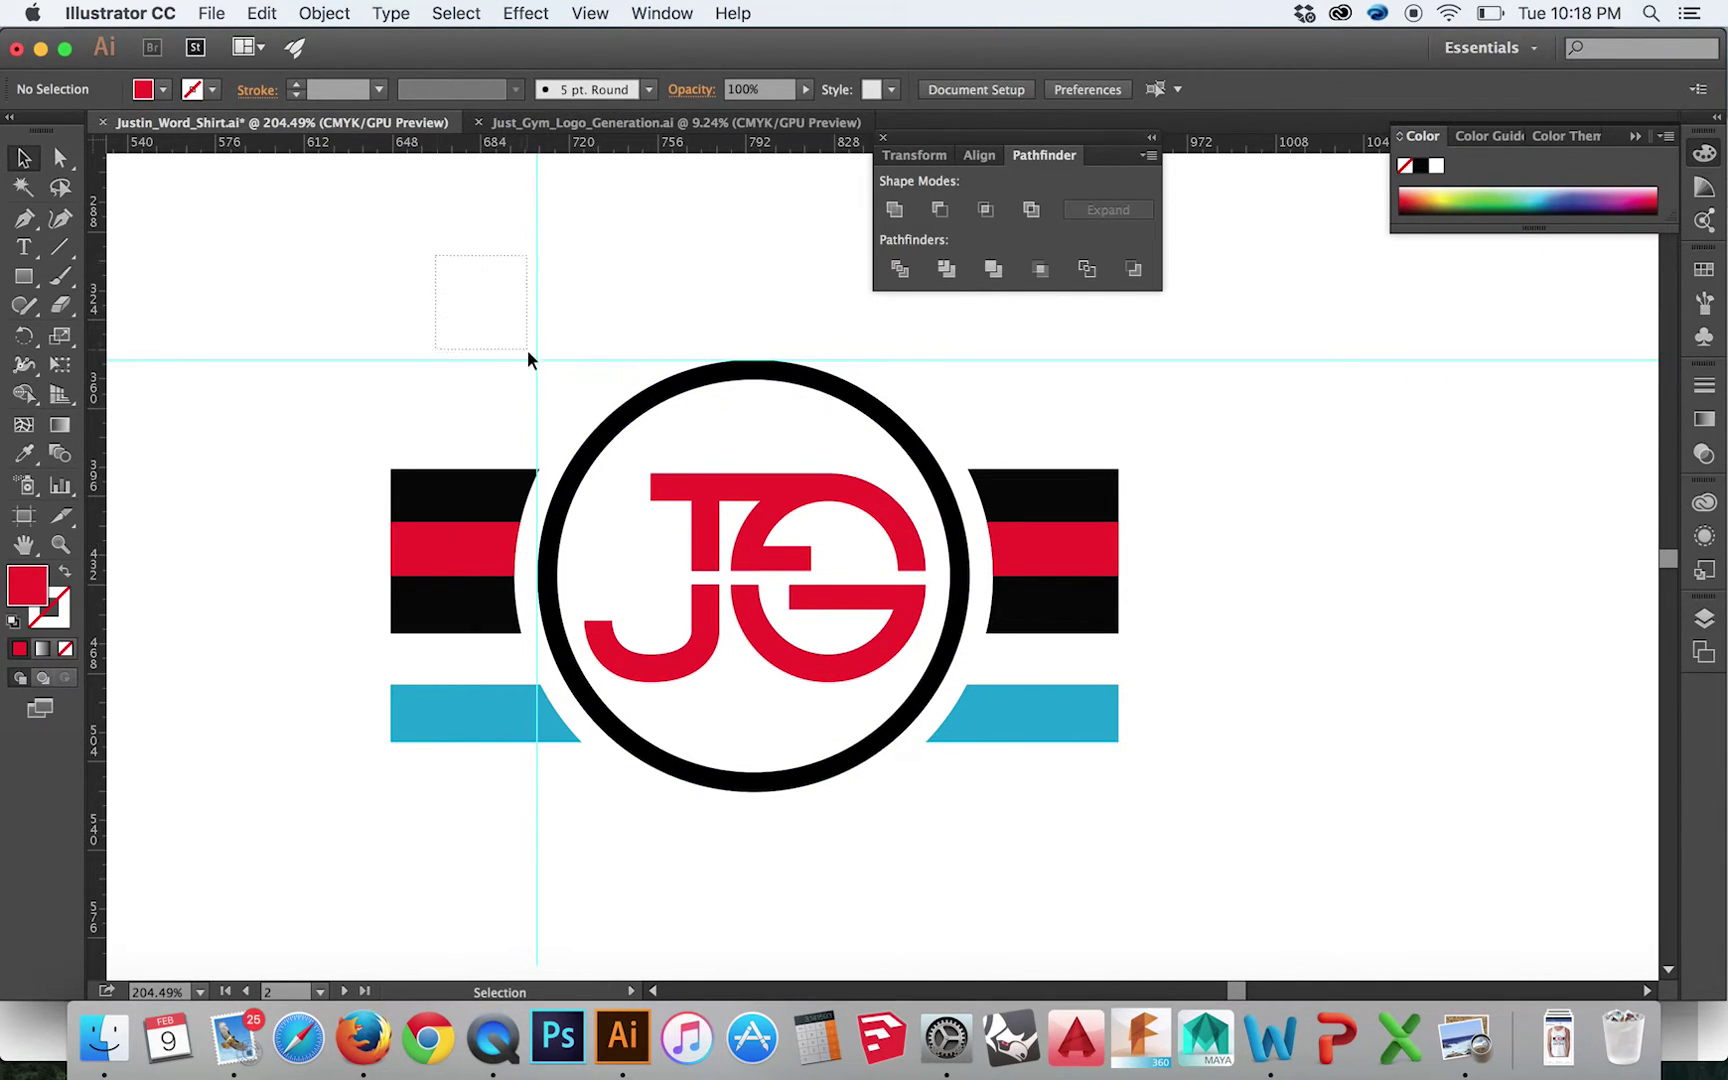
pyautogui.moveTo(436, 255); pyautogui.dragTo(565, 384)
pyautogui.press('Delete')
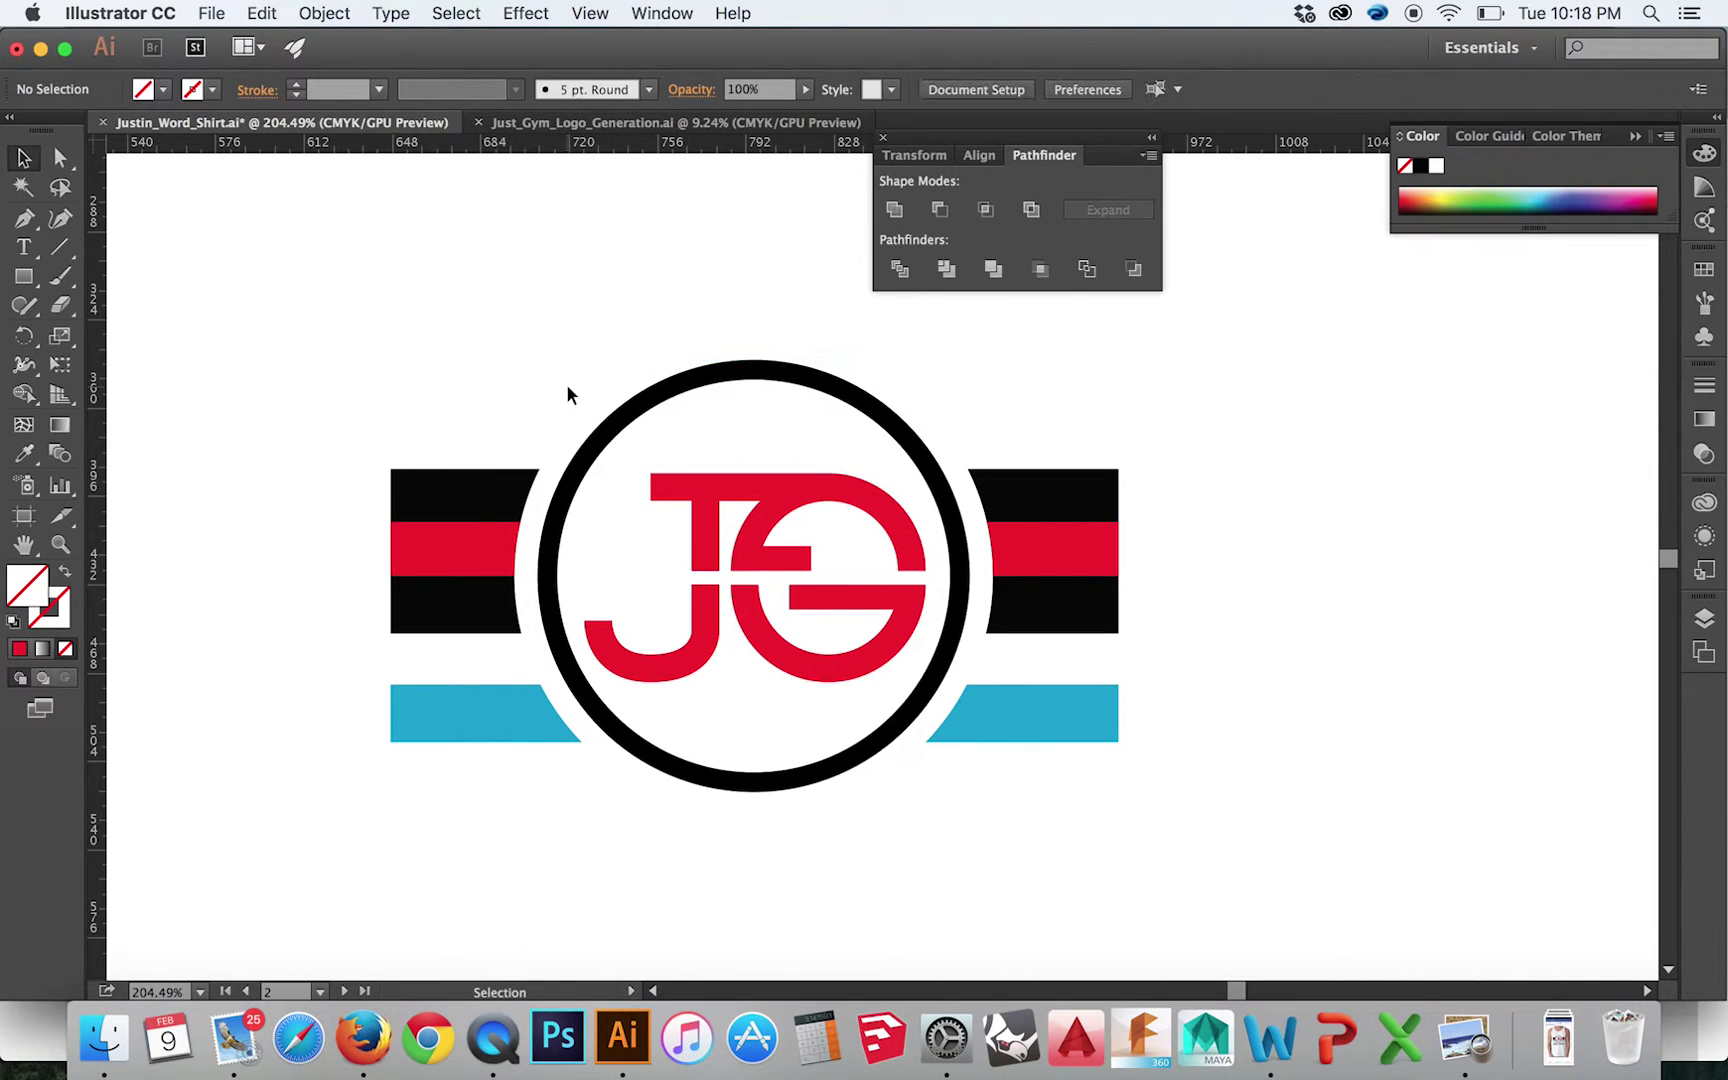
pyautogui.scroll(2, 810, 540)
pyautogui.hscroll(-2, 811, 540)
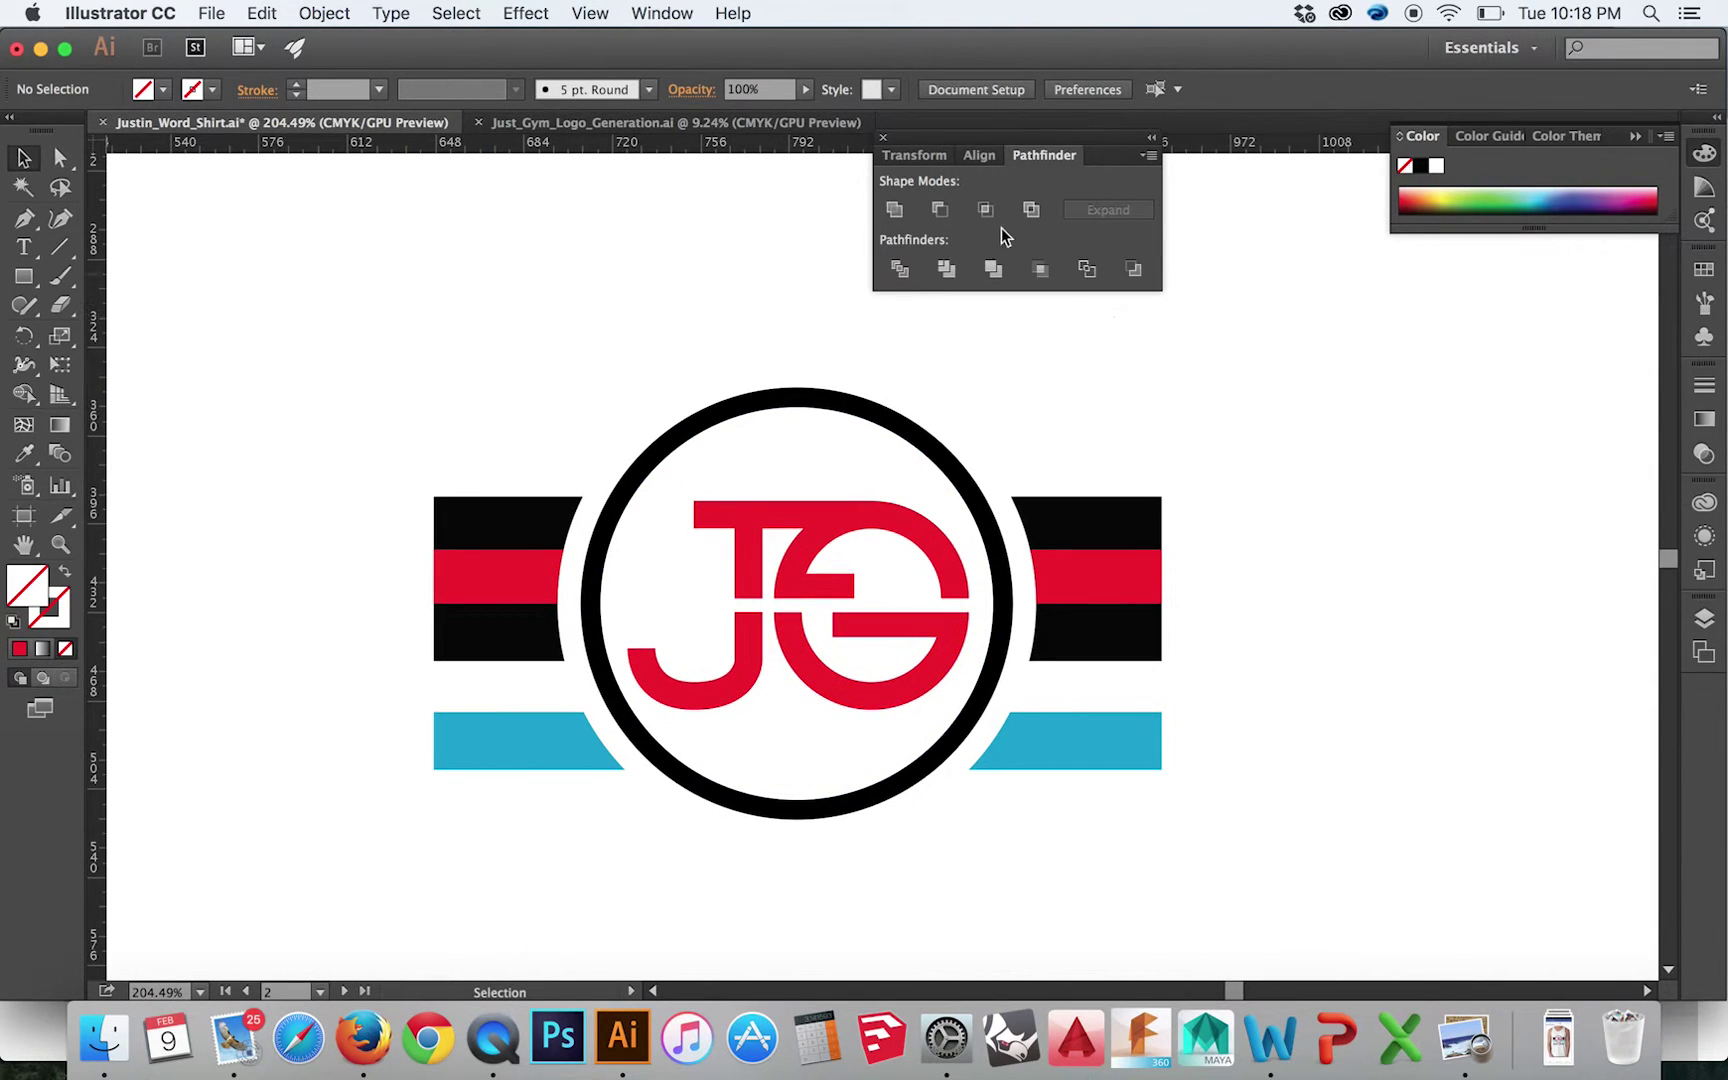
pyautogui.scroll(2, 1310, 352)
pyautogui.hscroll(-1, 1310, 352)
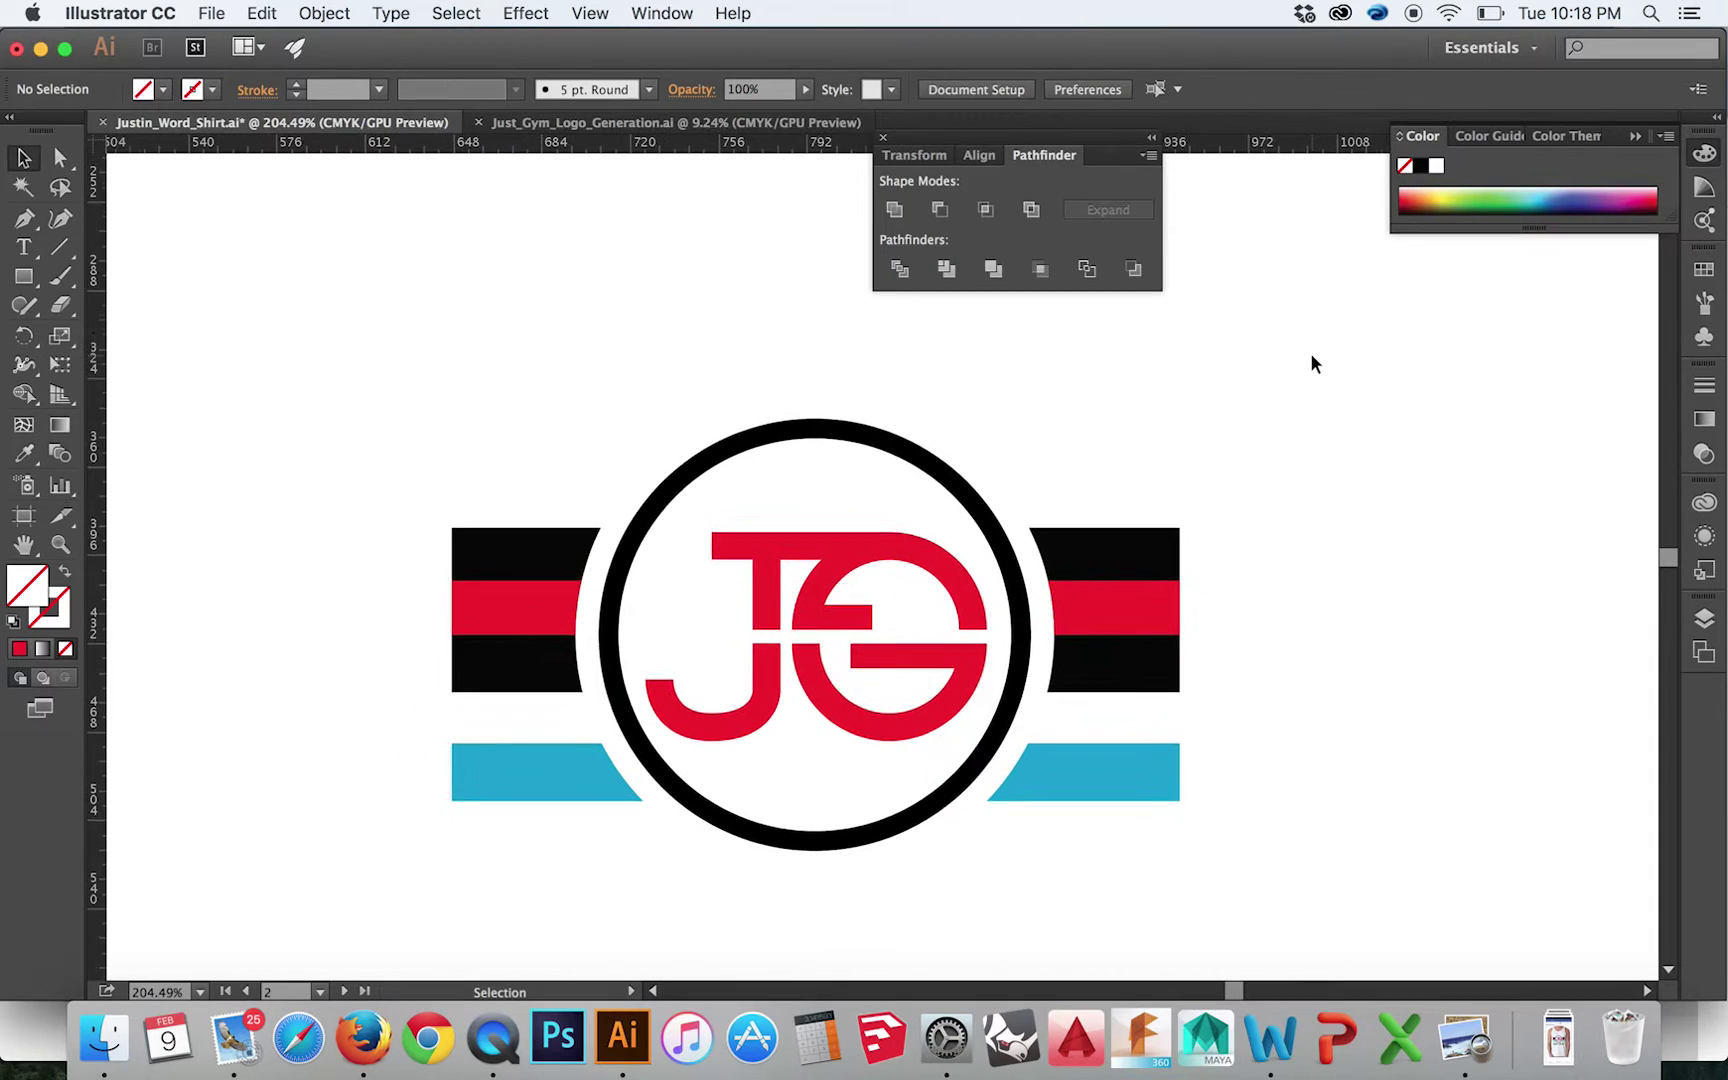